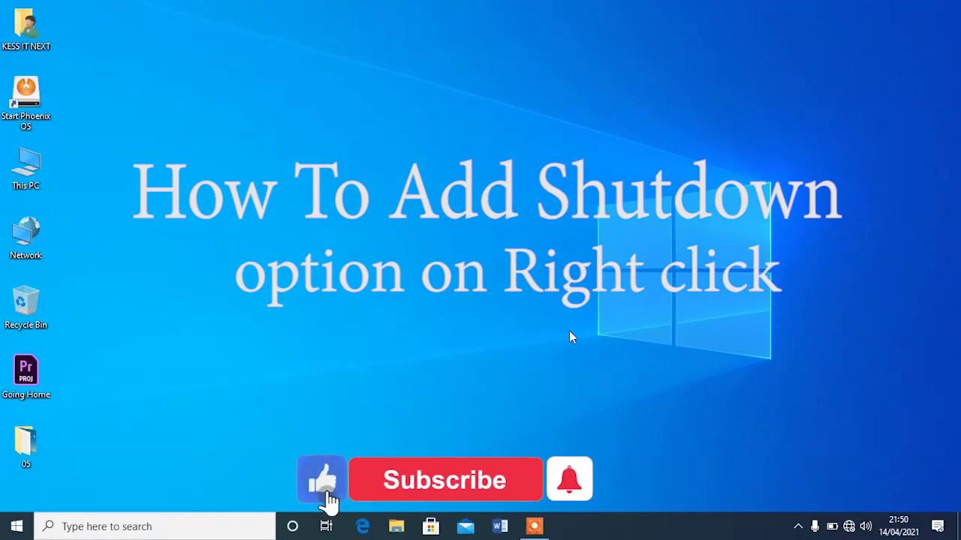
# Refresh the desktop, then search the Start menu for 'reg' to find Registry Editor
pyautogui.rightClick(791, 243)
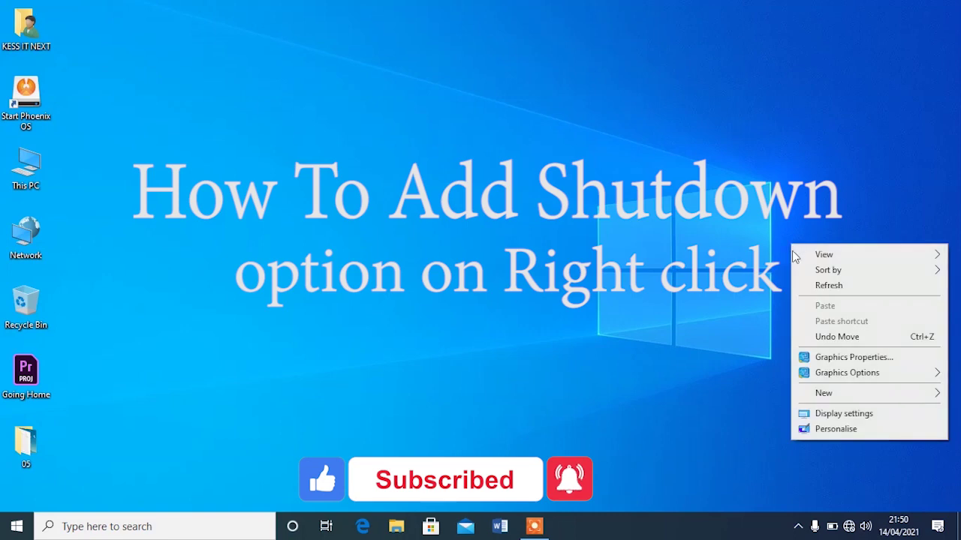
pyautogui.click(820, 287)
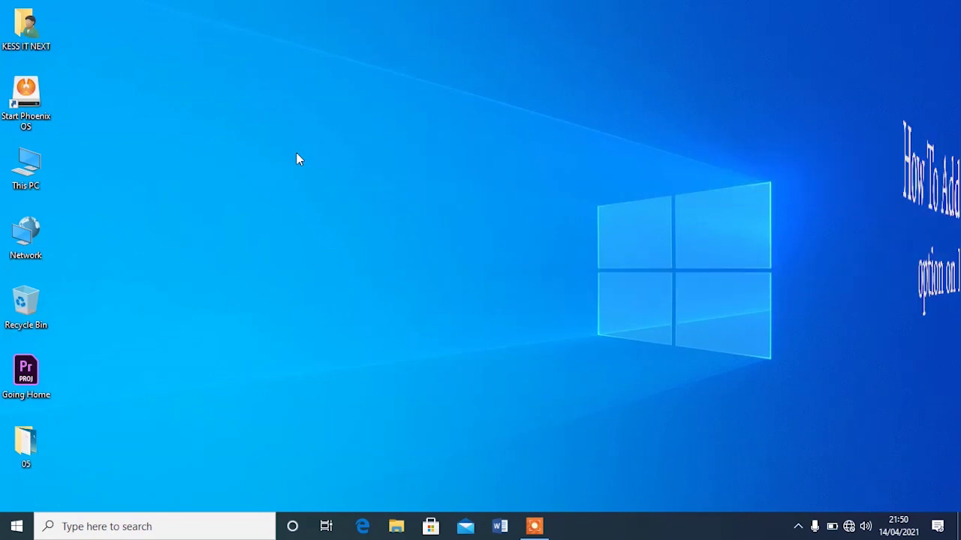
pyautogui.click(17, 526)
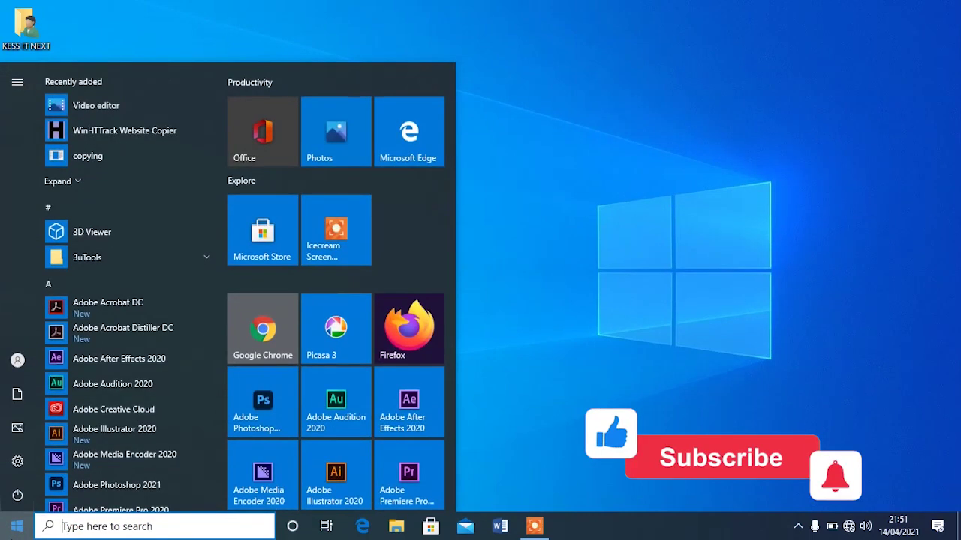
pyautogui.write('reg')
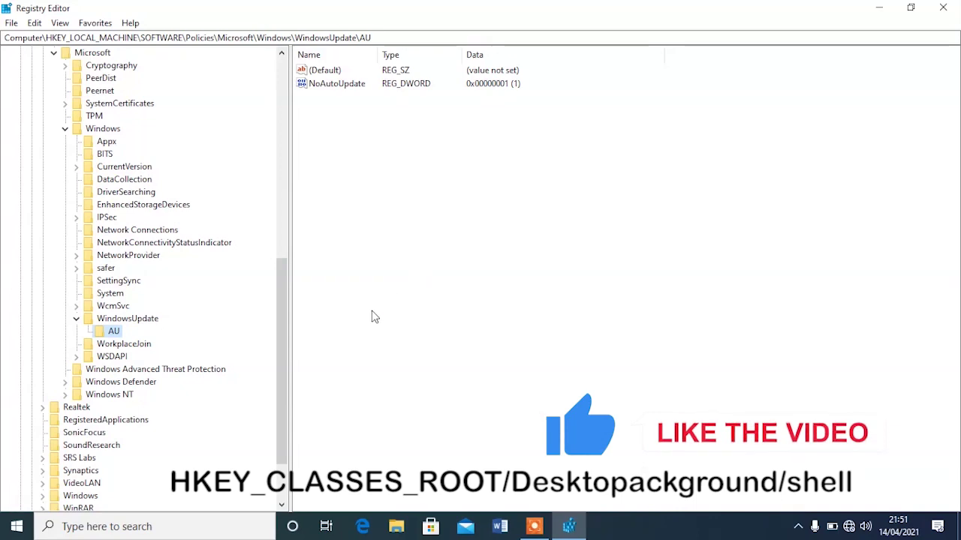
# Collapse the Windows policies, SOFTWARE and HKEY_LOCAL_MACHINE keys in the tree
pyautogui.click(65, 129)
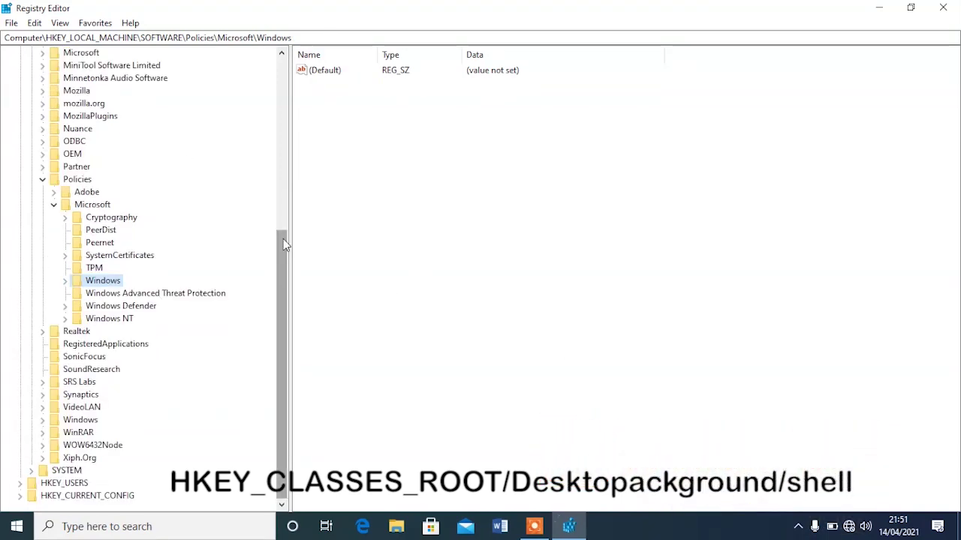
pyautogui.moveTo(284, 244); pyautogui.dragTo(294, 49)
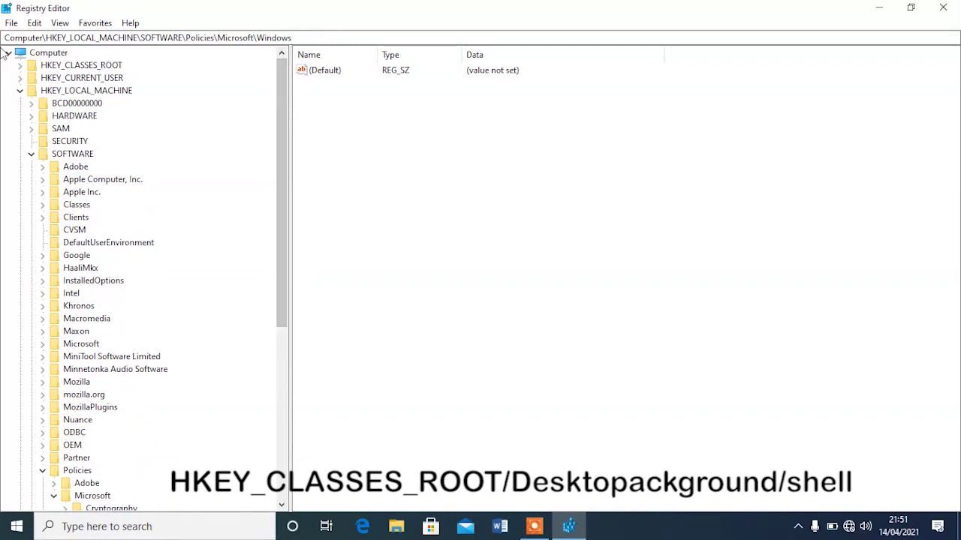
pyautogui.click(34, 152)
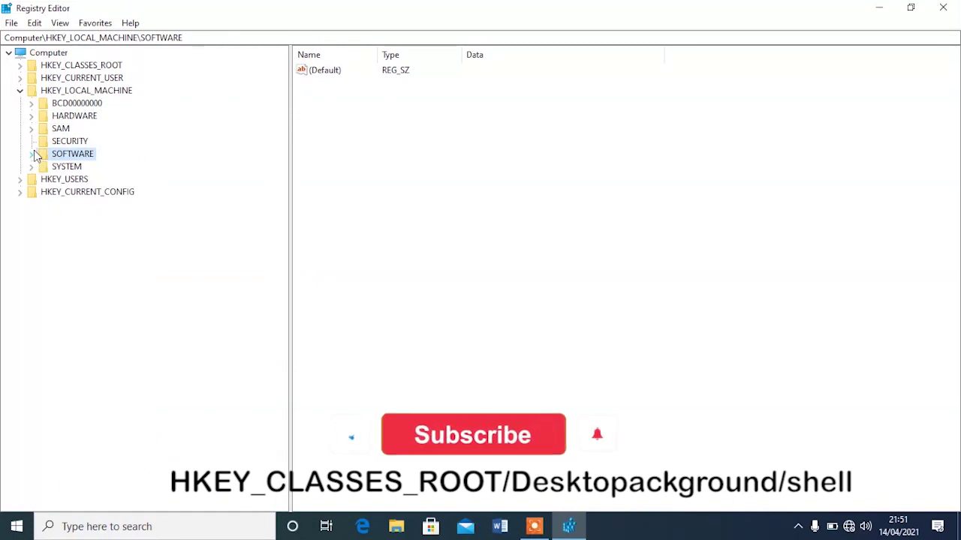
pyautogui.click(20, 91)
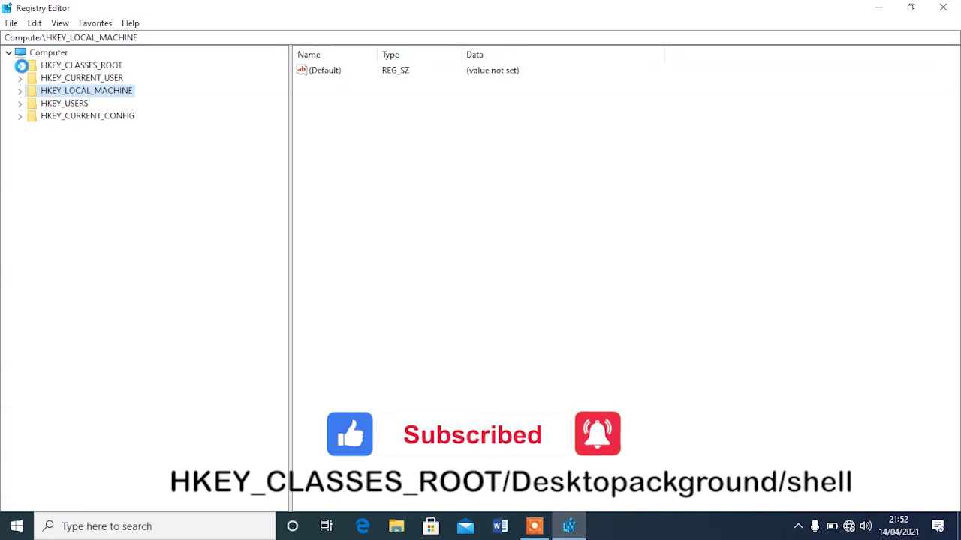
# Expand HKEY_CLASSES_ROOT\DesktopBackground and its Shell key to show Display and Personalize
pyautogui.click(20, 66)
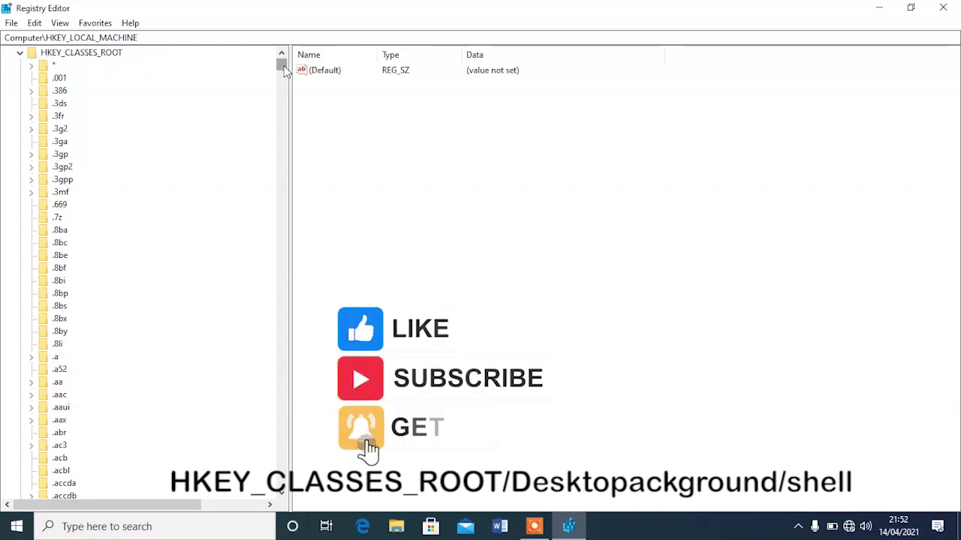
pyautogui.moveTo(284, 70); pyautogui.dragTo(290, 187)
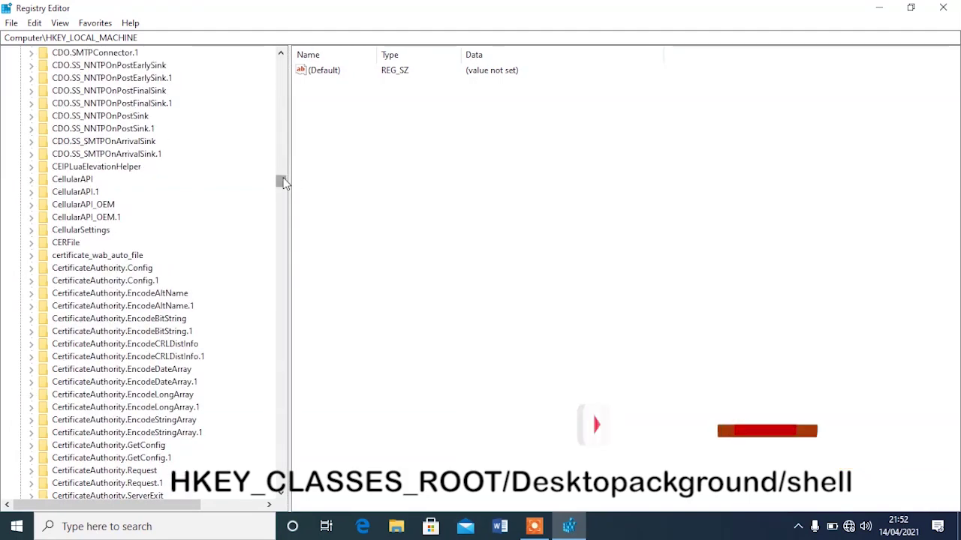
pyautogui.moveTo(281, 182); pyautogui.dragTo(281, 196)
pyautogui.click(89, 369)
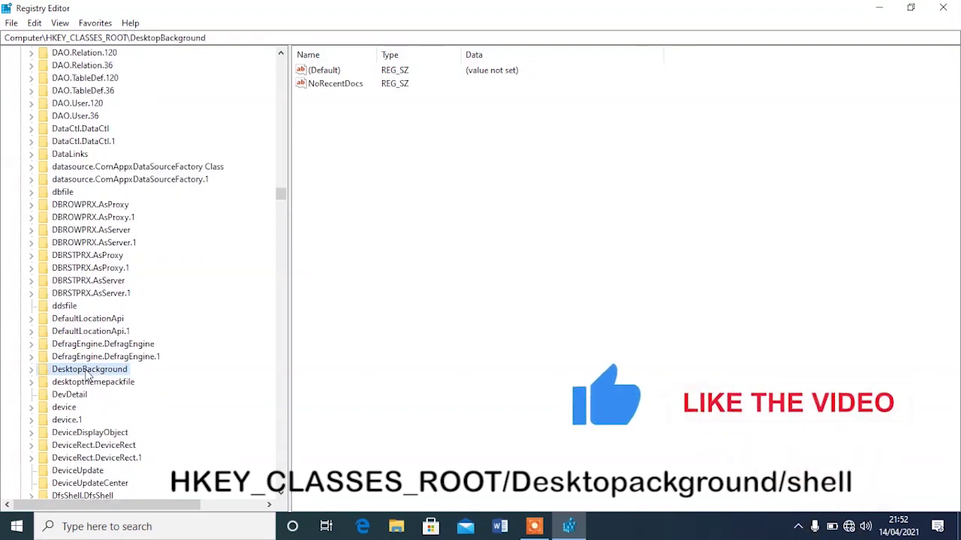
pyautogui.click(31, 370)
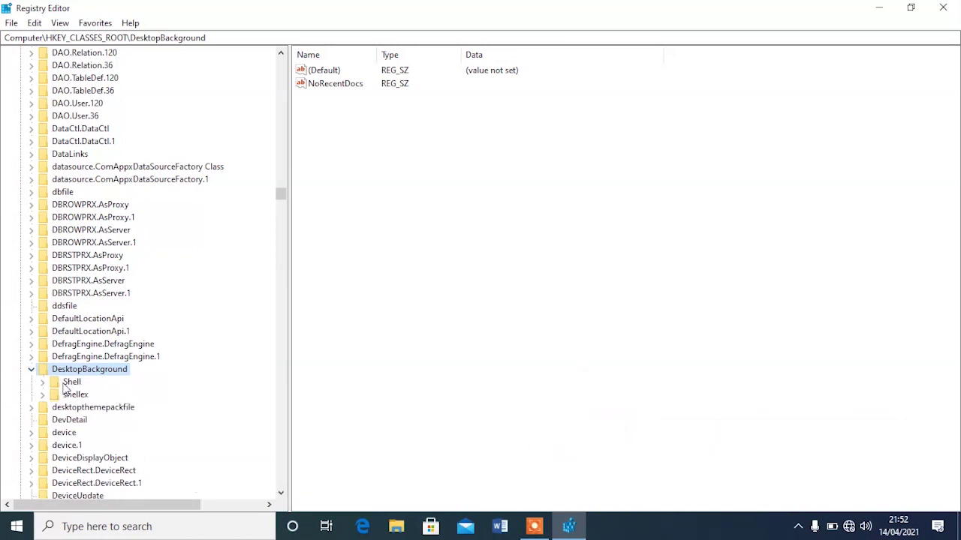
pyautogui.click(43, 383)
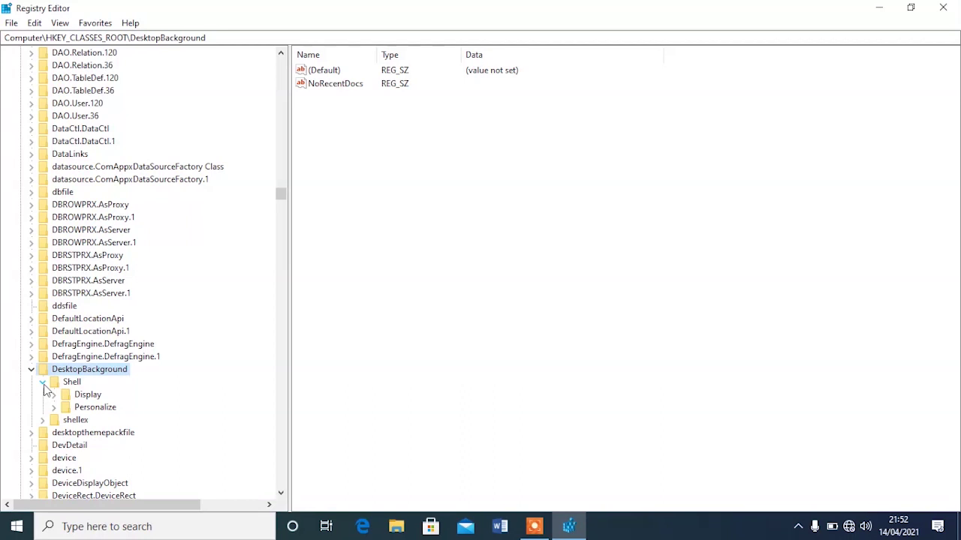
# Create a new key named 'Shutdown Computer by IT NEXT' under DesktopBackground\Shell
pyautogui.click(72, 382)
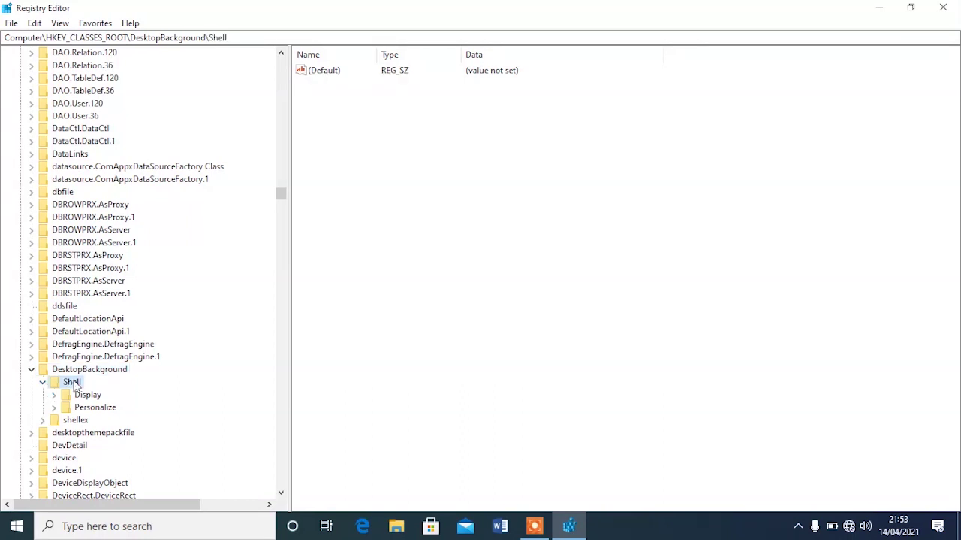
pyautogui.rightClick(73, 381)
pyautogui.moveTo(186, 268)
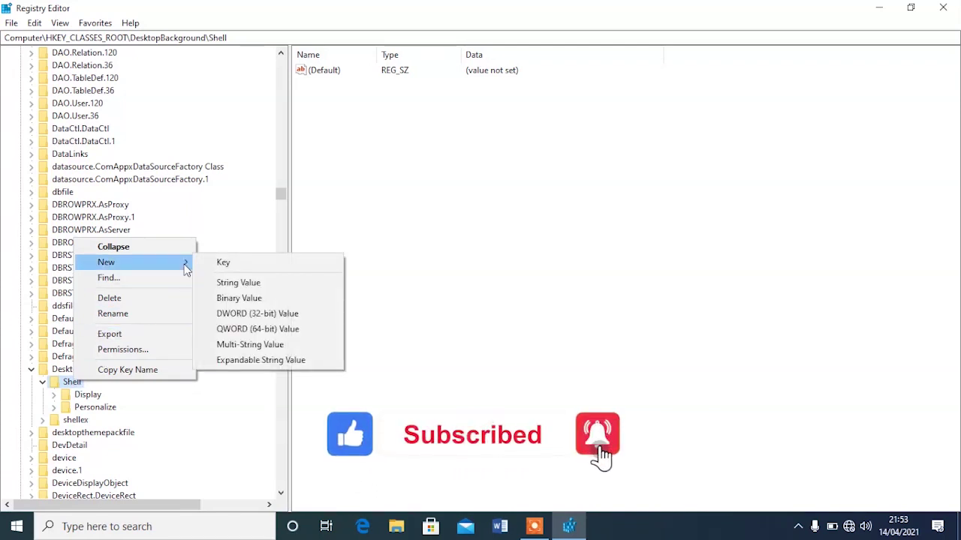
pyautogui.click(222, 264)
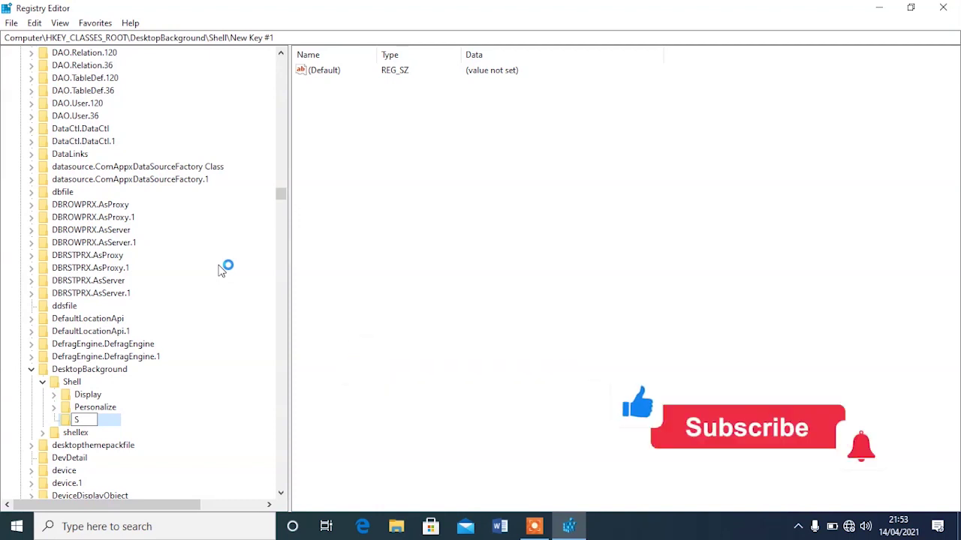
pyautogui.write('h')
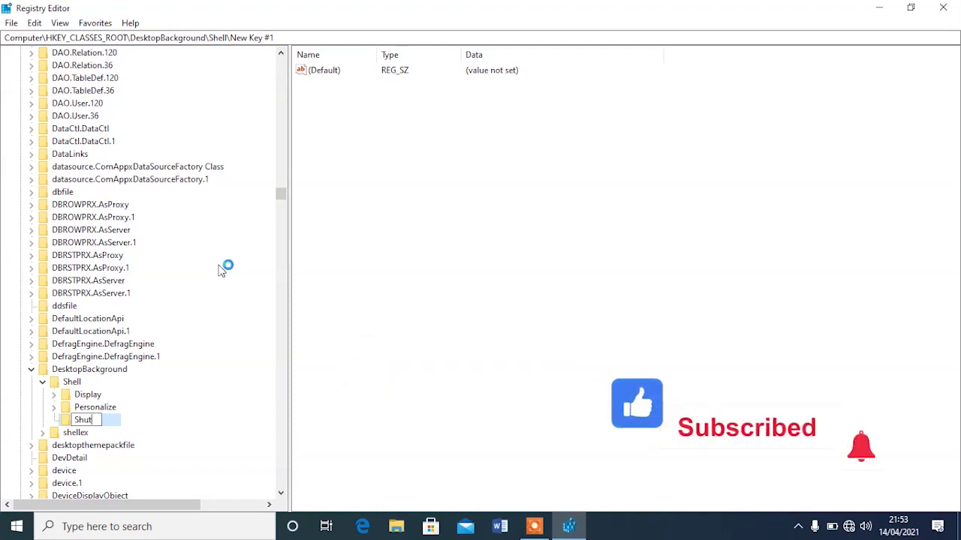
pyautogui.write('ut')
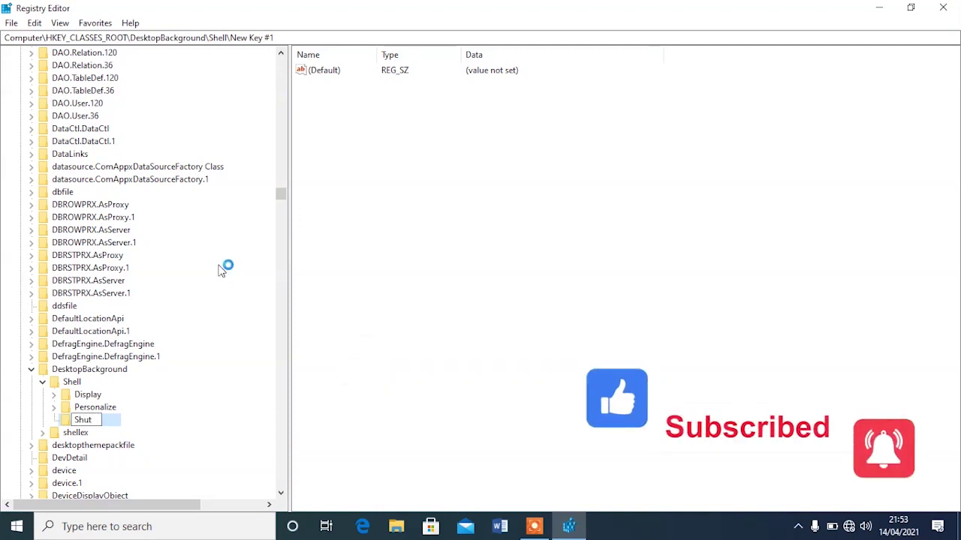
pyautogui.write('down')
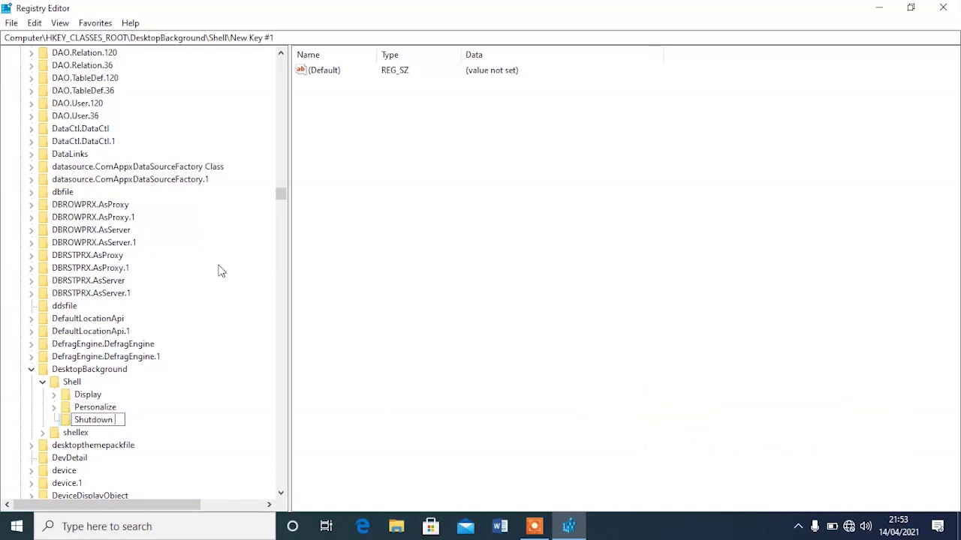
pyautogui.write(' Com')
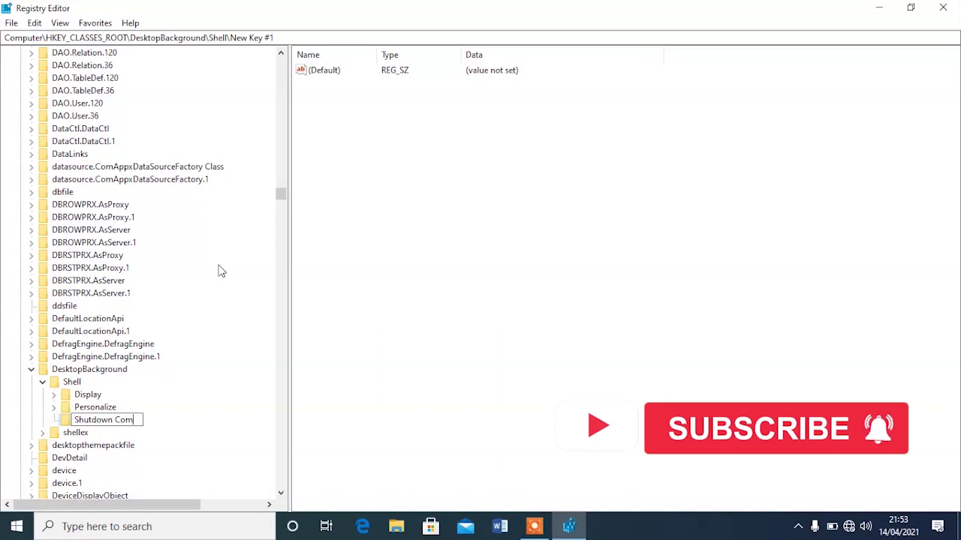
pyautogui.write('puter')
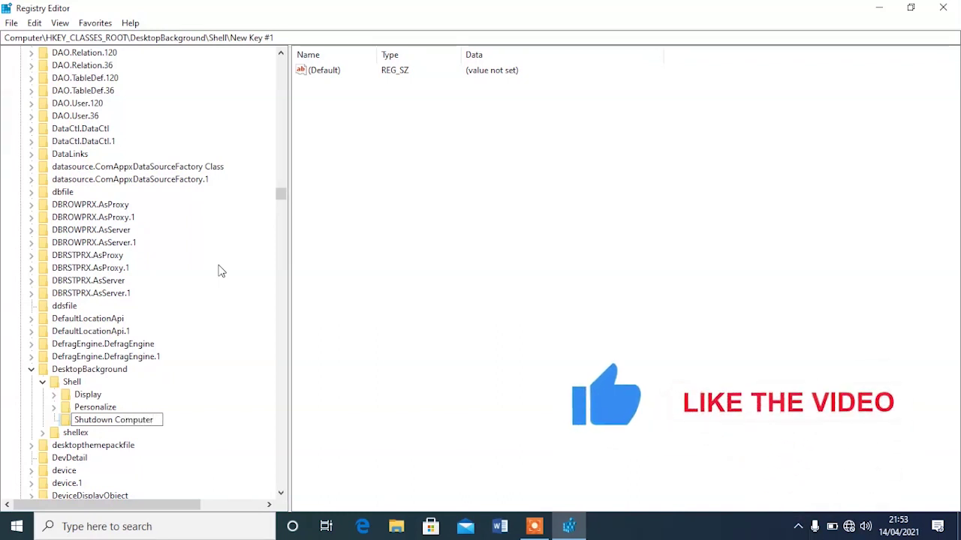
pyautogui.write(' b')
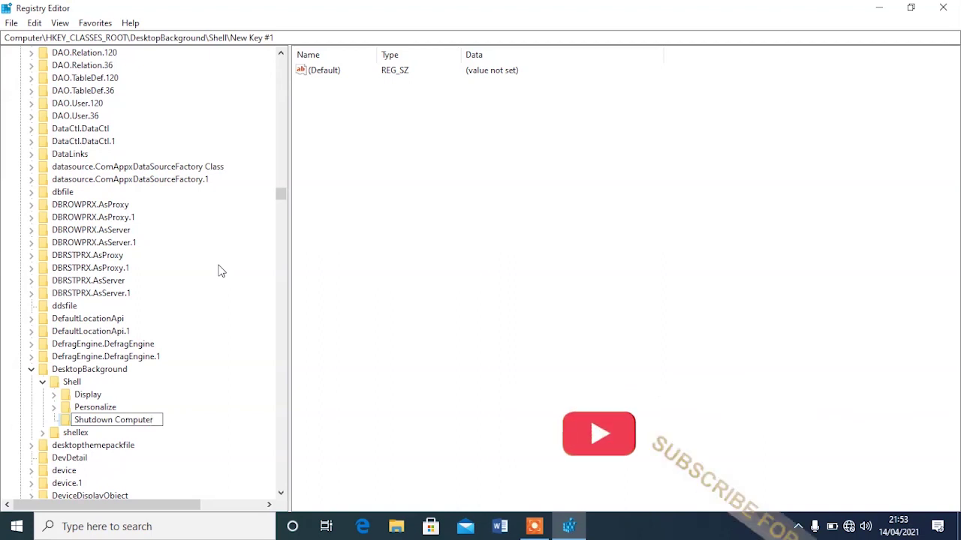
pyautogui.write('y IT NEXT')
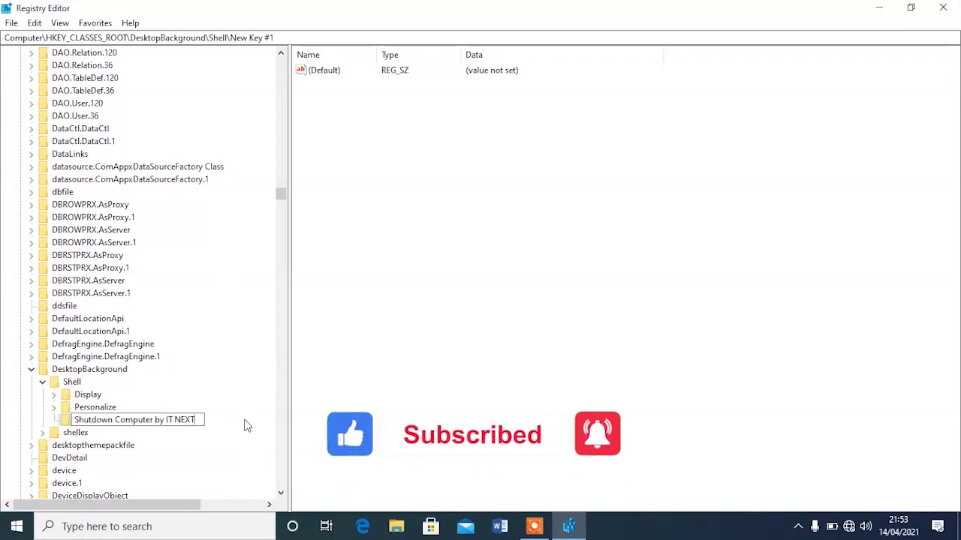
pyautogui.press('Return')
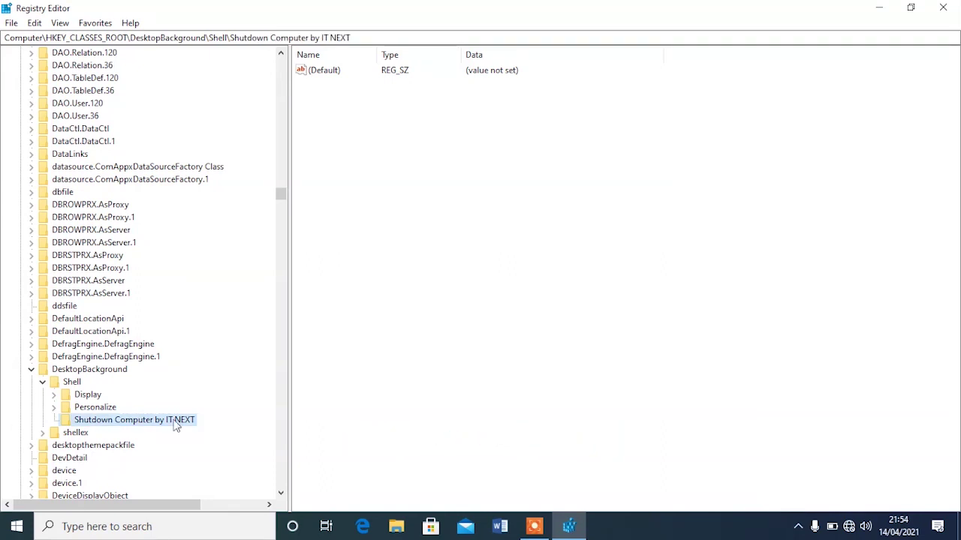
# Add a new subkey named 'command' under the Shutdown Computer by IT NEXT key
pyautogui.rightClick(174, 425)
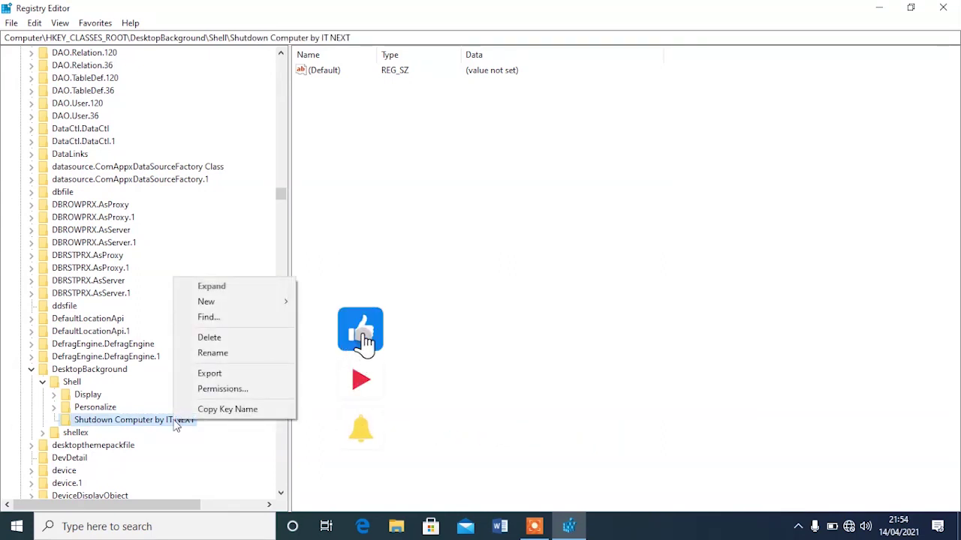
pyautogui.moveTo(279, 307)
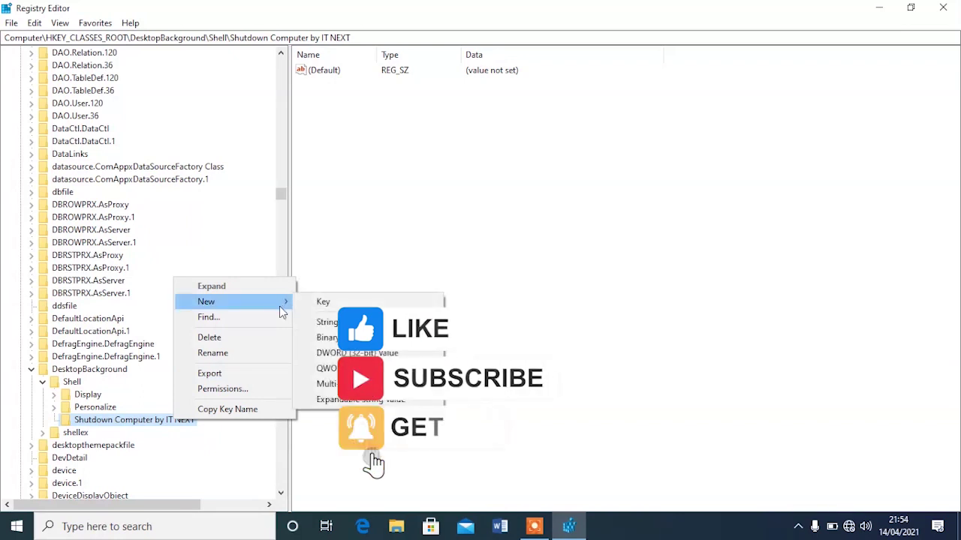
pyautogui.click(321, 308)
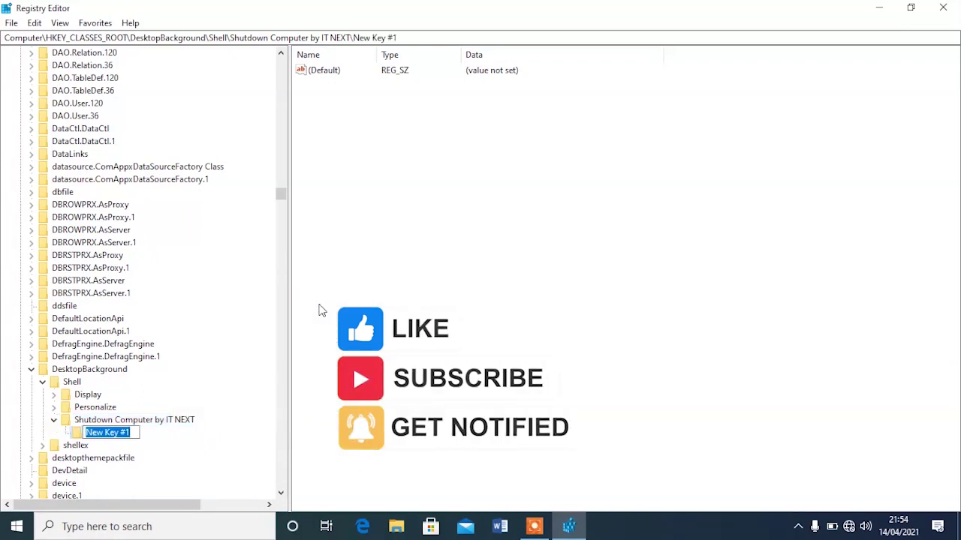
pyautogui.write('com')
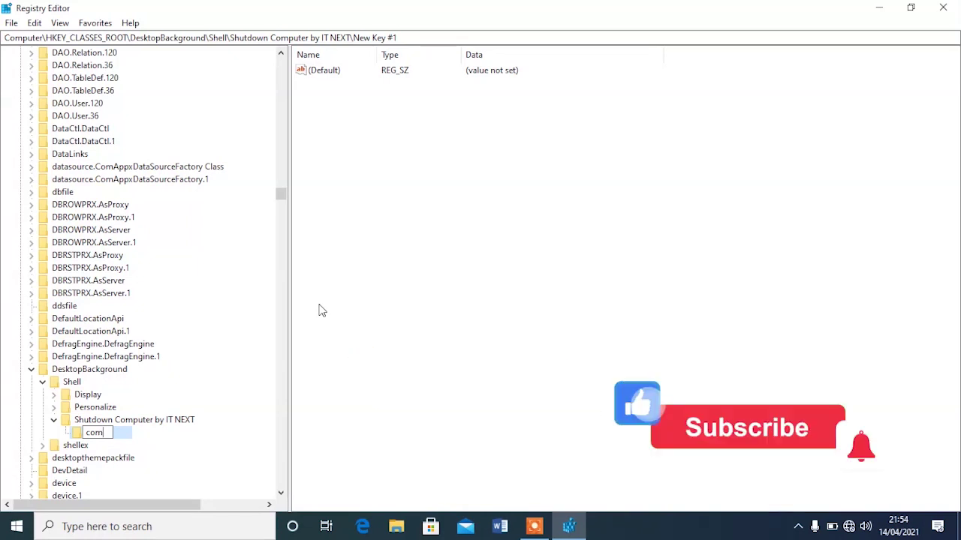
pyautogui.write('mand')
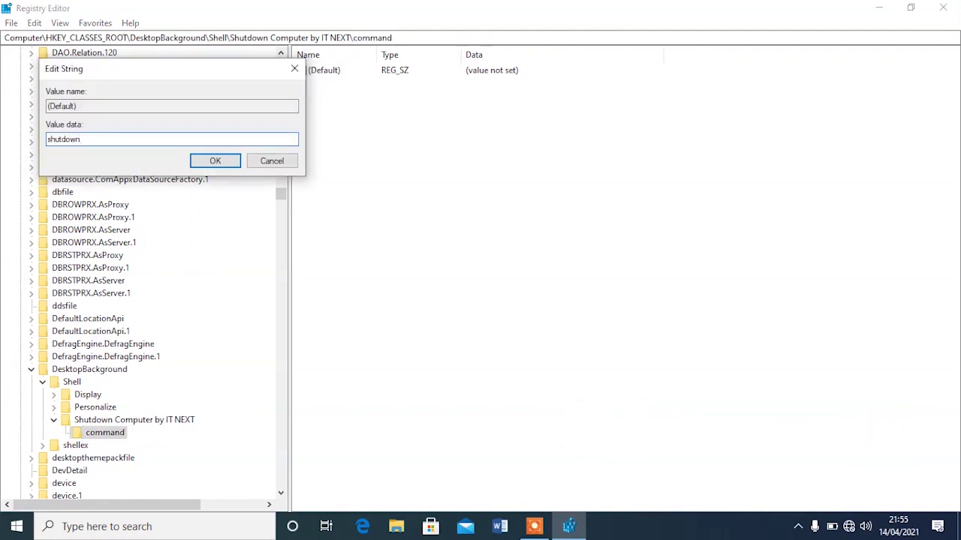
# Set the command key's default value data to 'shutdown.exe -s -t 00 -f'
pyautogui.write('.exe')
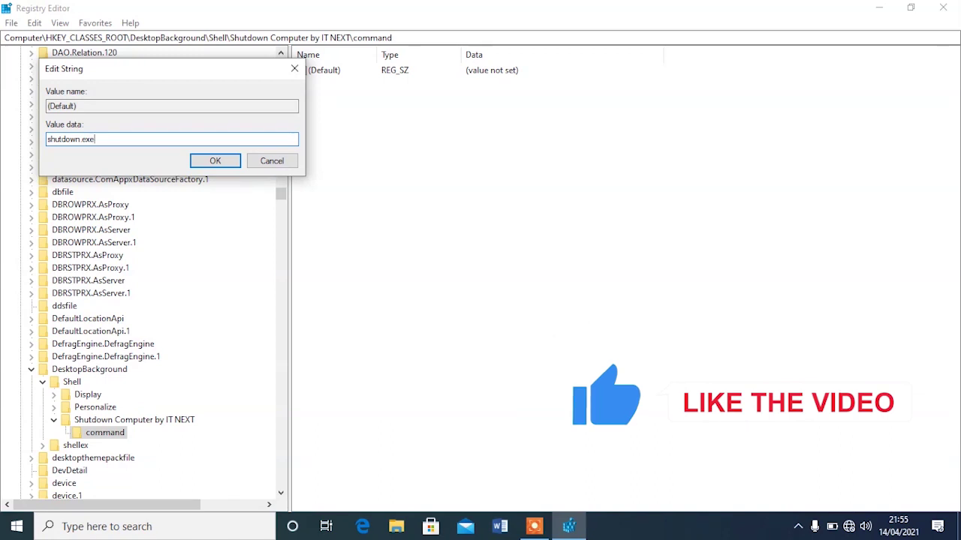
pyautogui.write(' -s -t ')
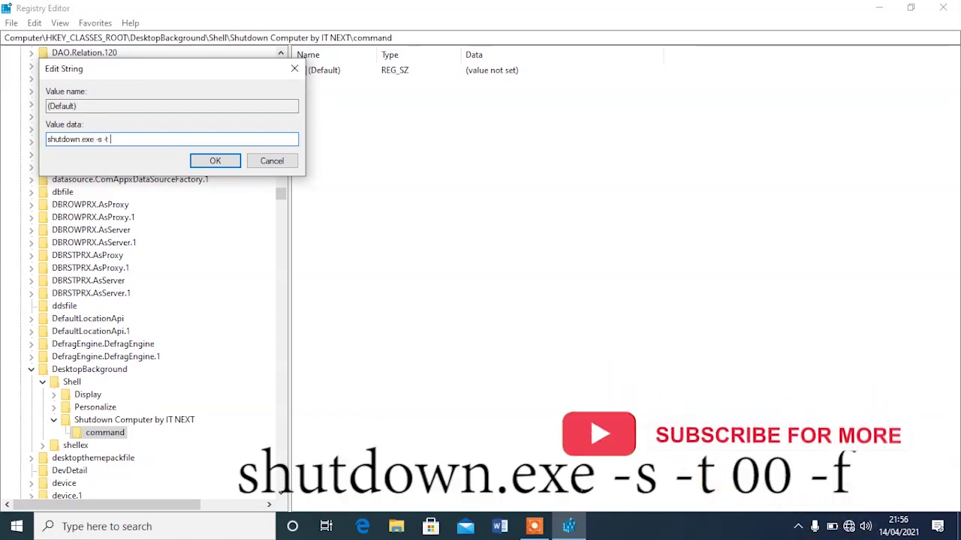
pyautogui.write('00')
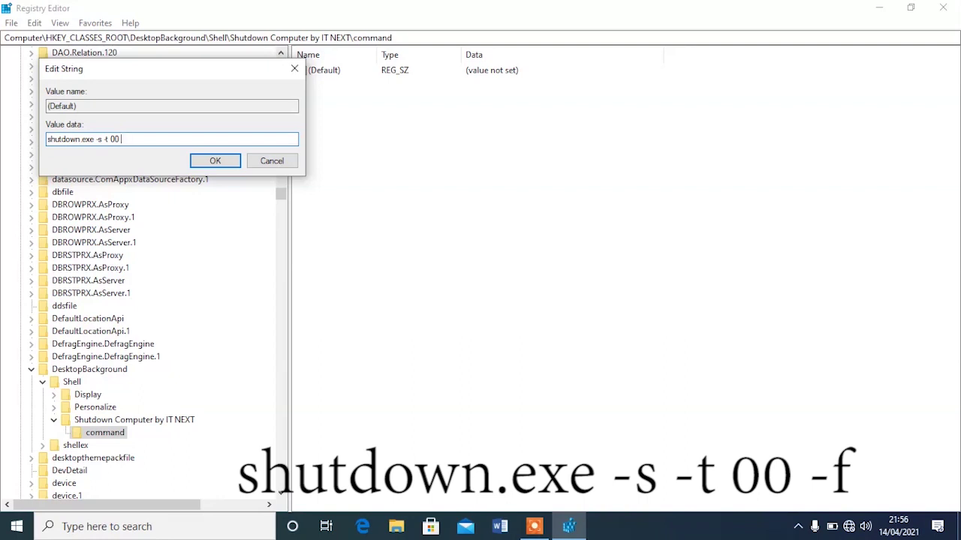
pyautogui.write('-')
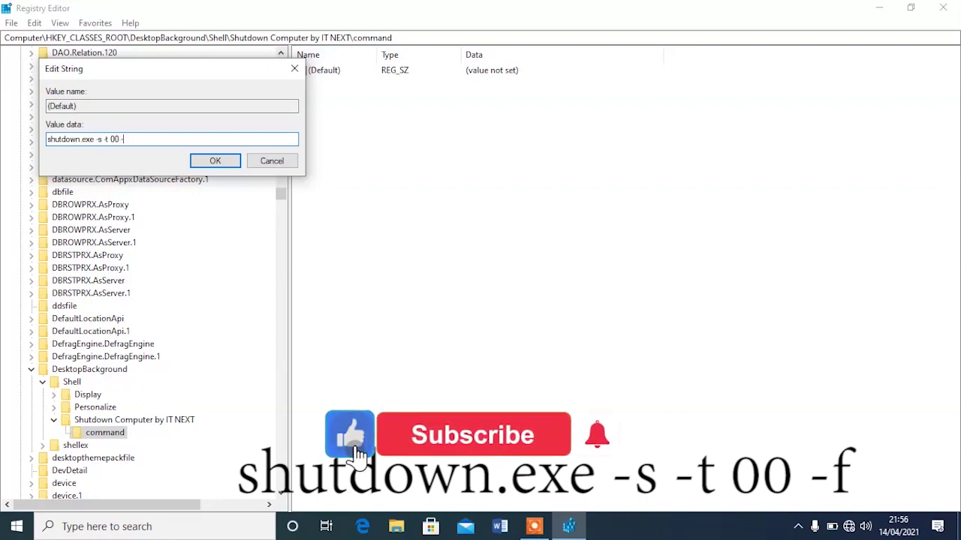
pyautogui.write('f')
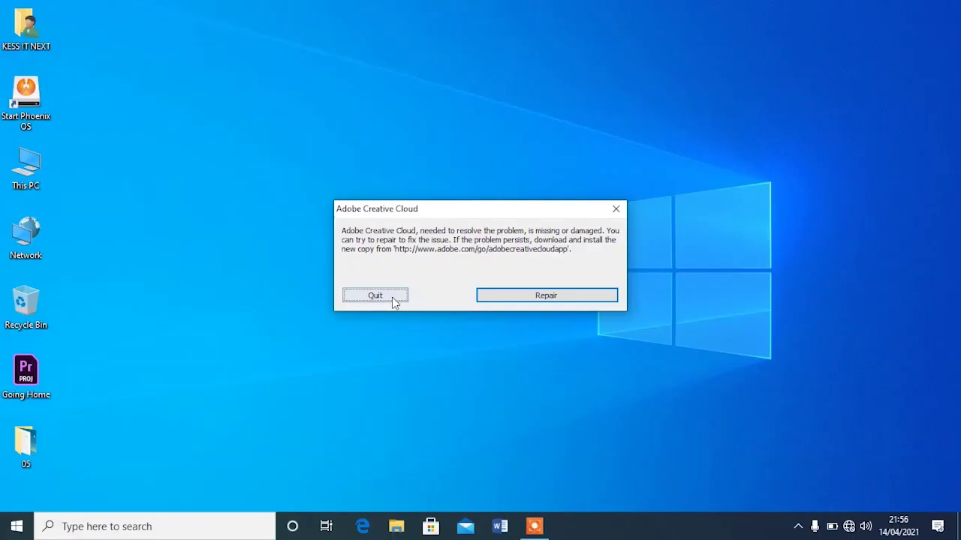
pyautogui.click(392, 297)
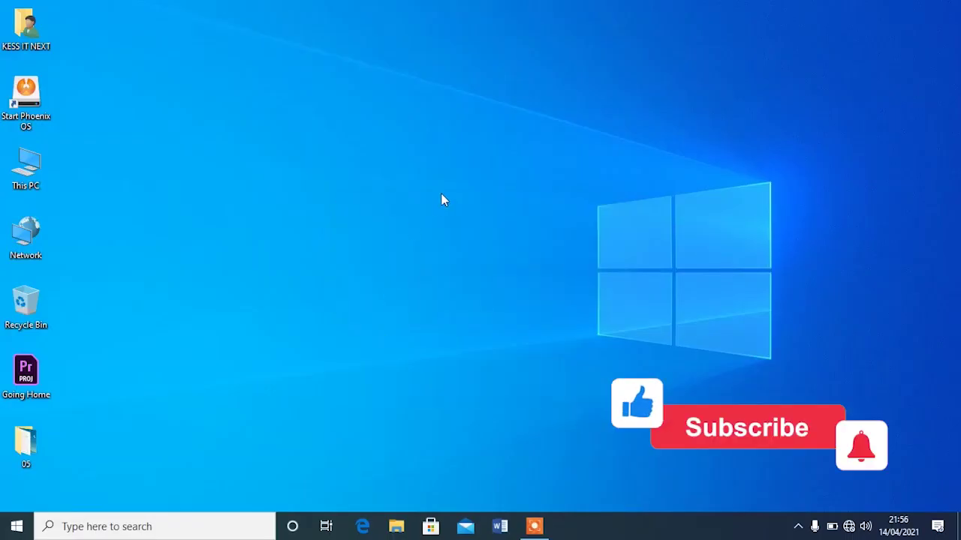
pyautogui.rightClick(482, 166)
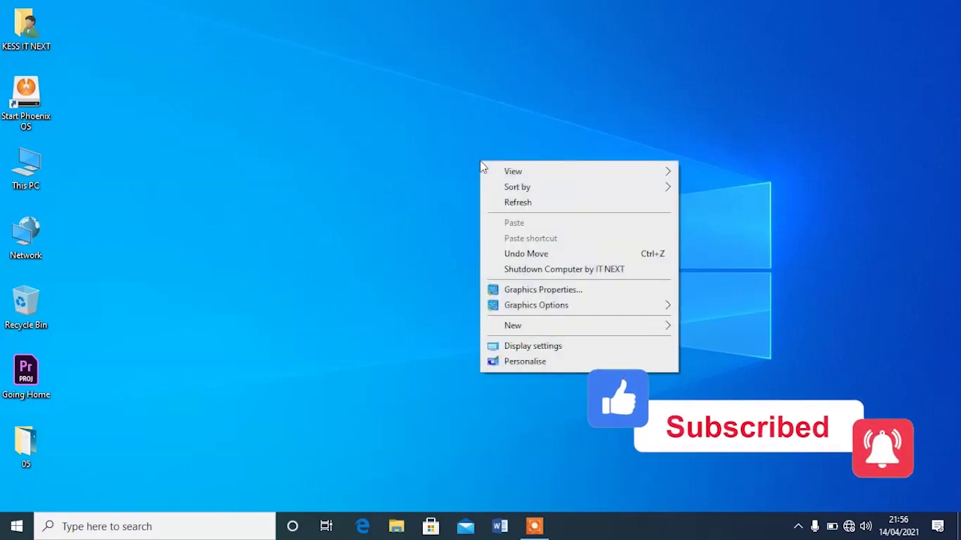
pyautogui.click(550, 207)
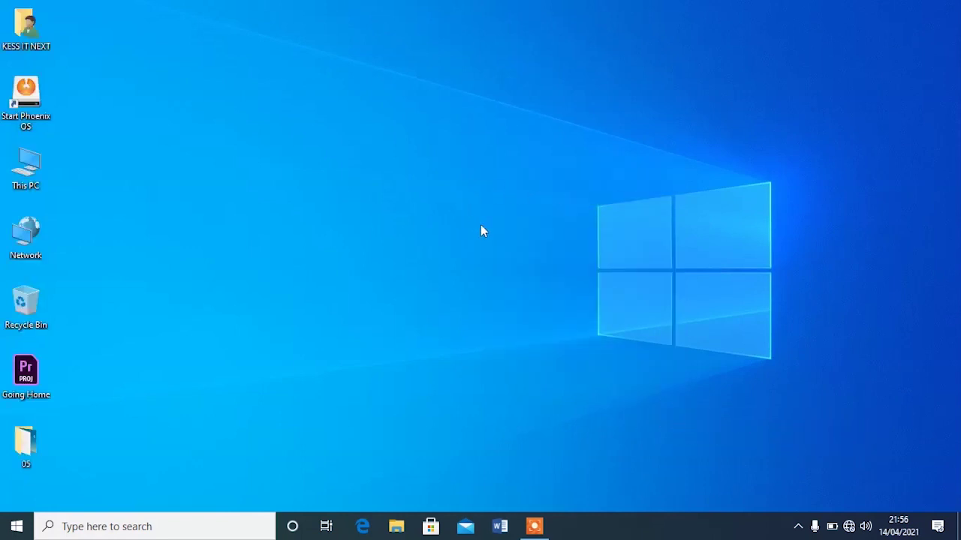
pyautogui.rightClick(466, 196)
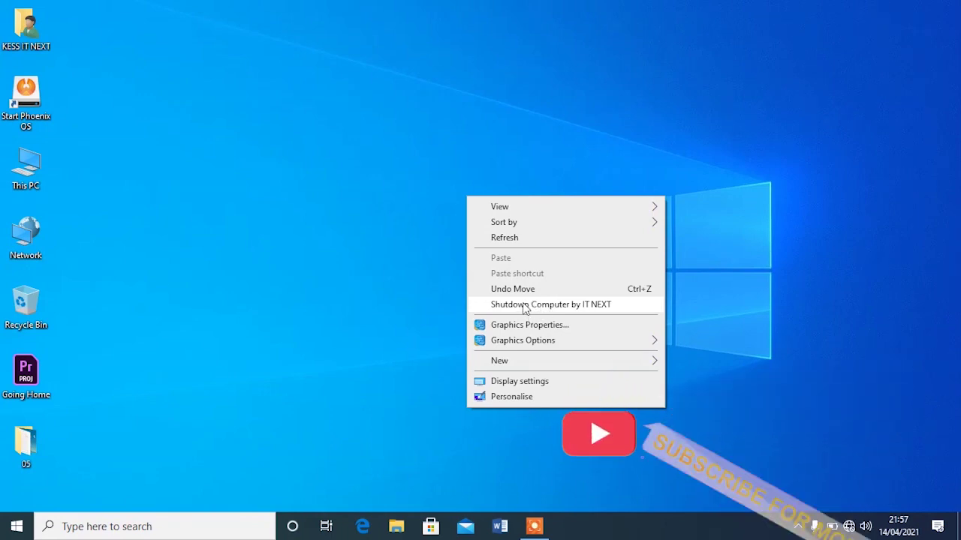
pyautogui.click(348, 333)
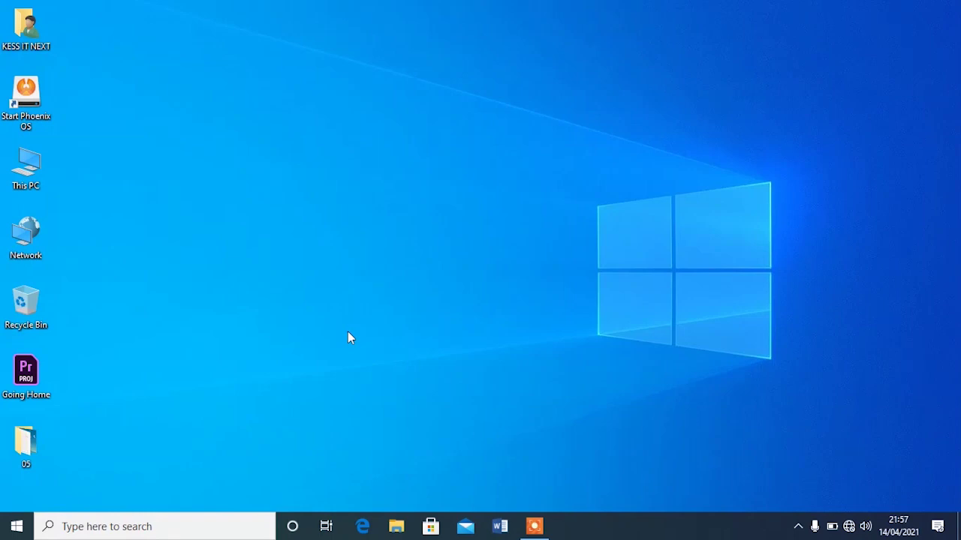
# Search the Start menu for 'reg' to bring up Registry Editor
pyautogui.click(18, 529)
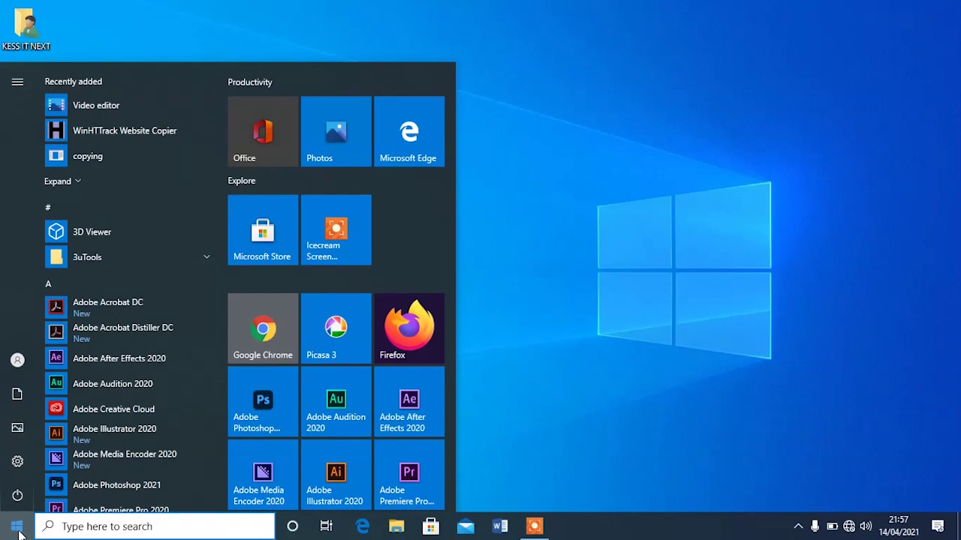
pyautogui.write('reg')
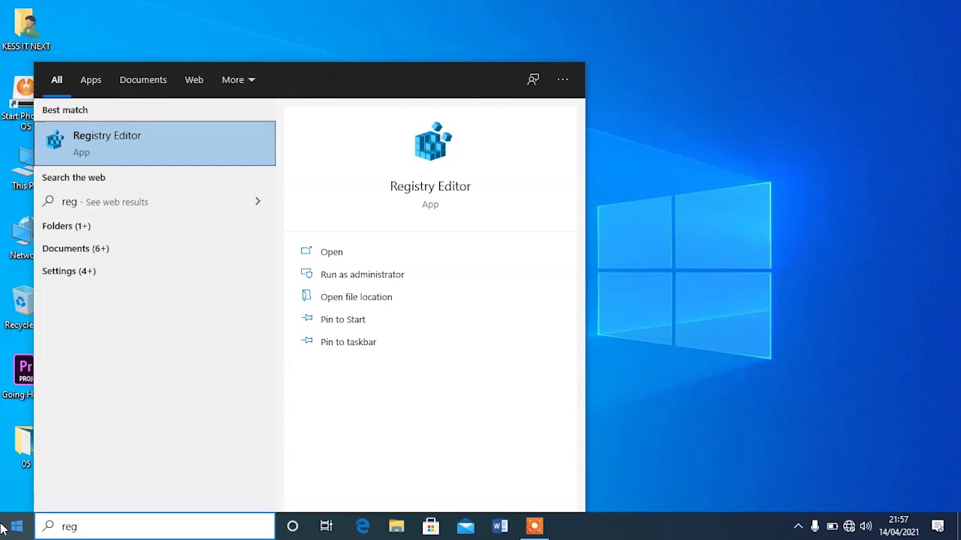
# Run Registry Editor as administrator and select the Shutdown Computer by IT NEXT key
pyautogui.rightClick(98, 139)
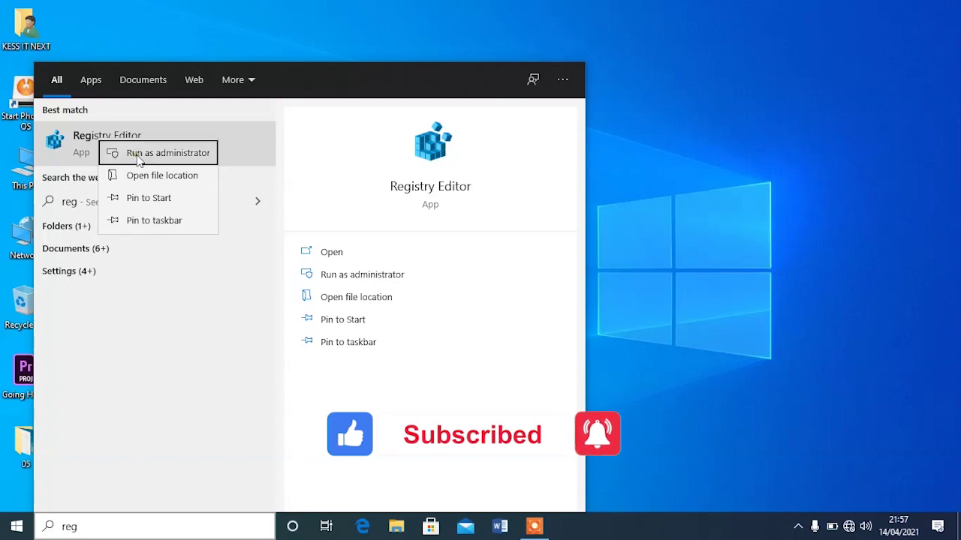
pyautogui.click(137, 154)
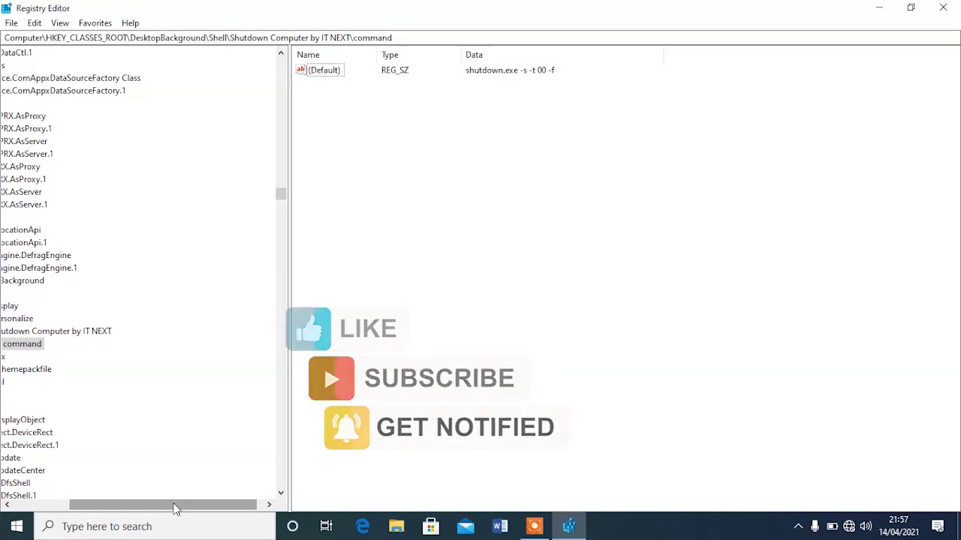
pyautogui.moveTo(175, 507); pyautogui.dragTo(69, 526)
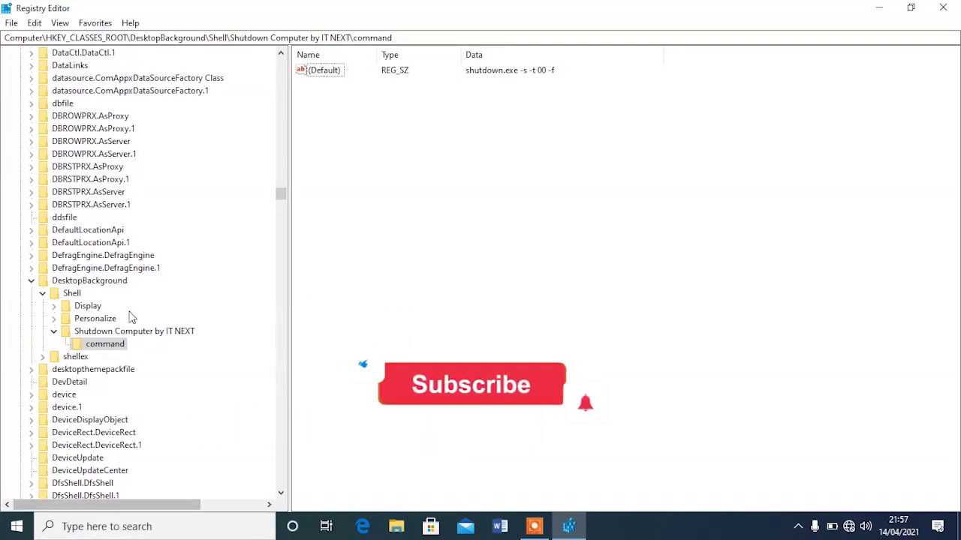
pyautogui.click(129, 334)
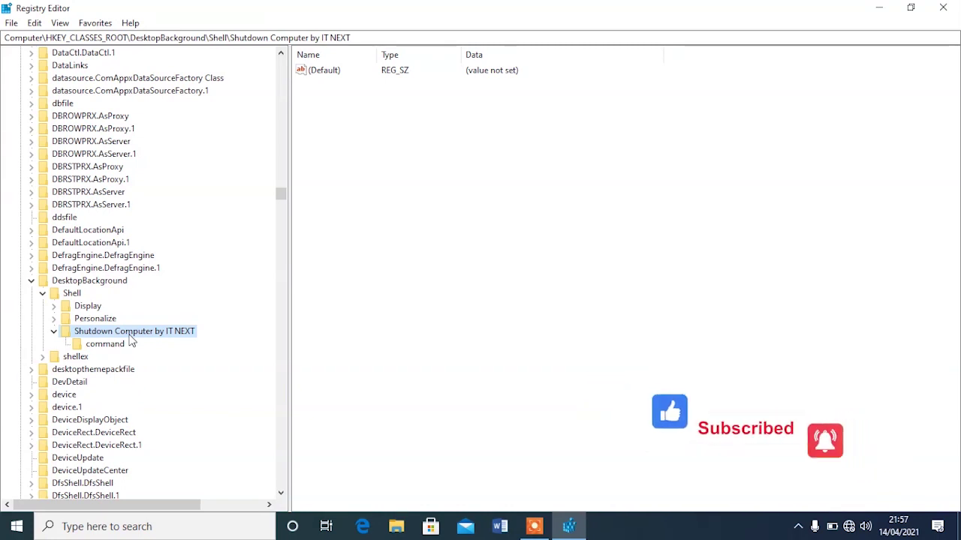
# Add an 'Icon' string value with data 'shell32.dll,-329' to the Shutdown Computer by IT NEXT key
pyautogui.rightClick(328, 172)
pyautogui.moveTo(375, 178)
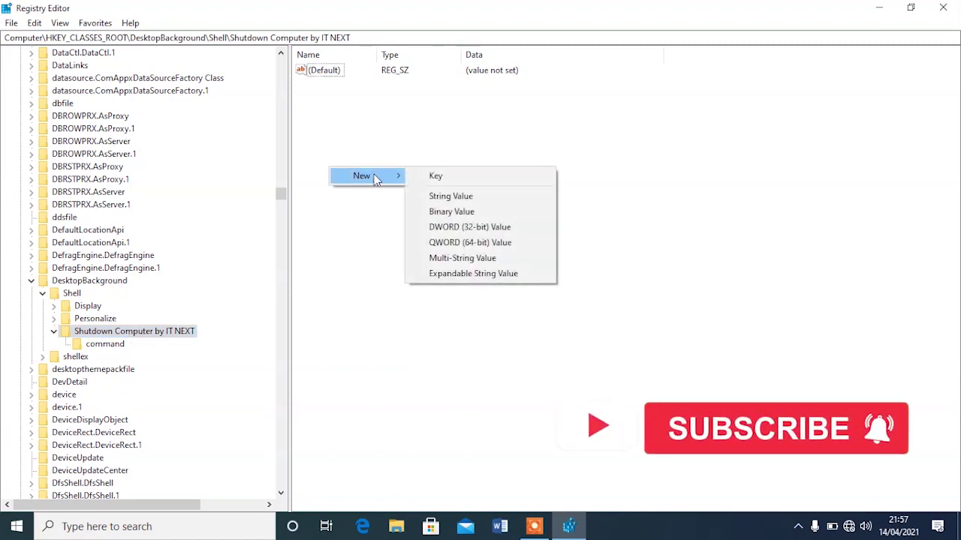
pyautogui.click(464, 198)
pyautogui.write('Icon')
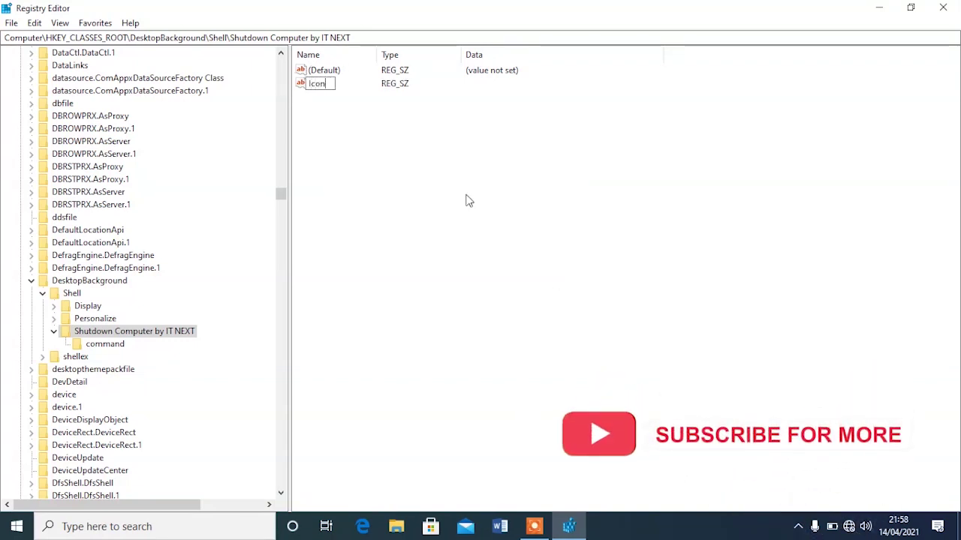
pyautogui.press('Return')
pyautogui.doubleClick(314, 84)
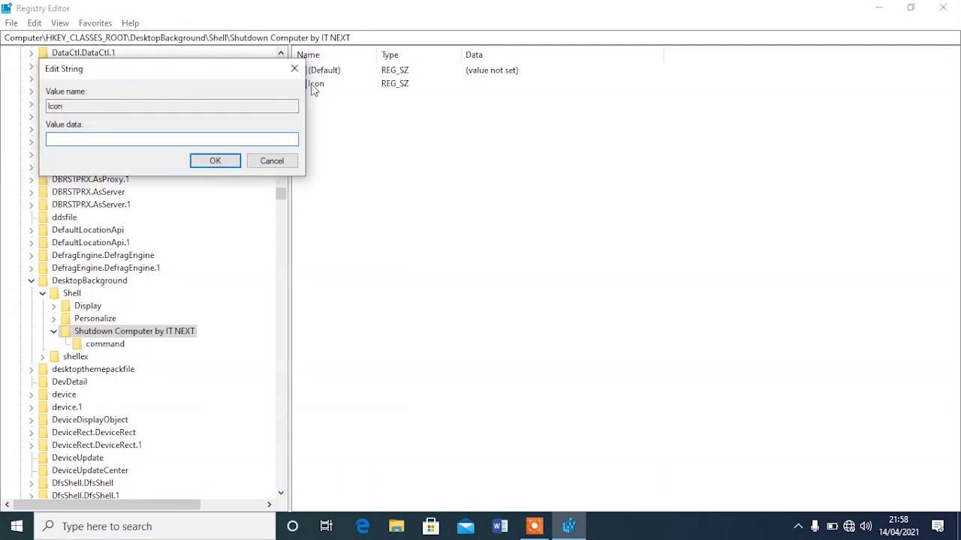
pyautogui.write('shell32.dll,-')
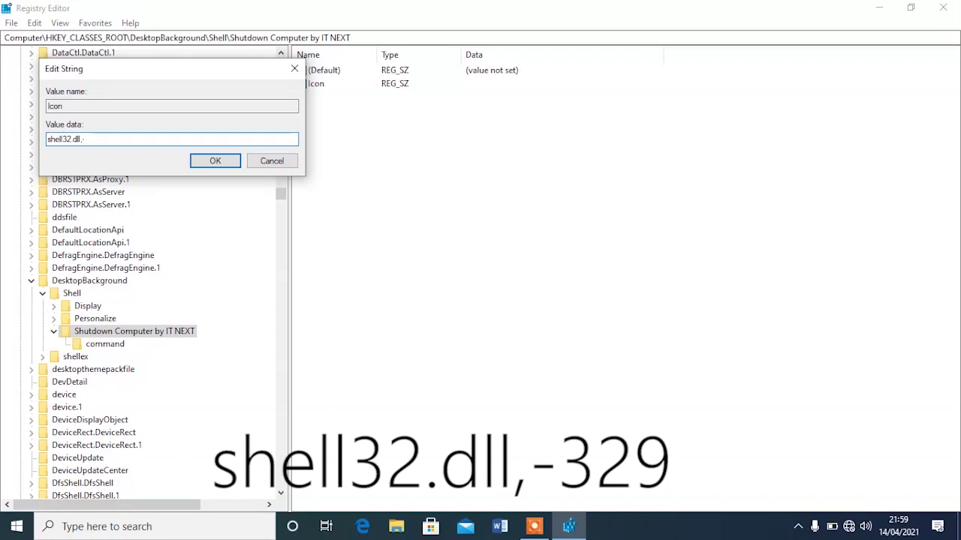
pyautogui.write('32')
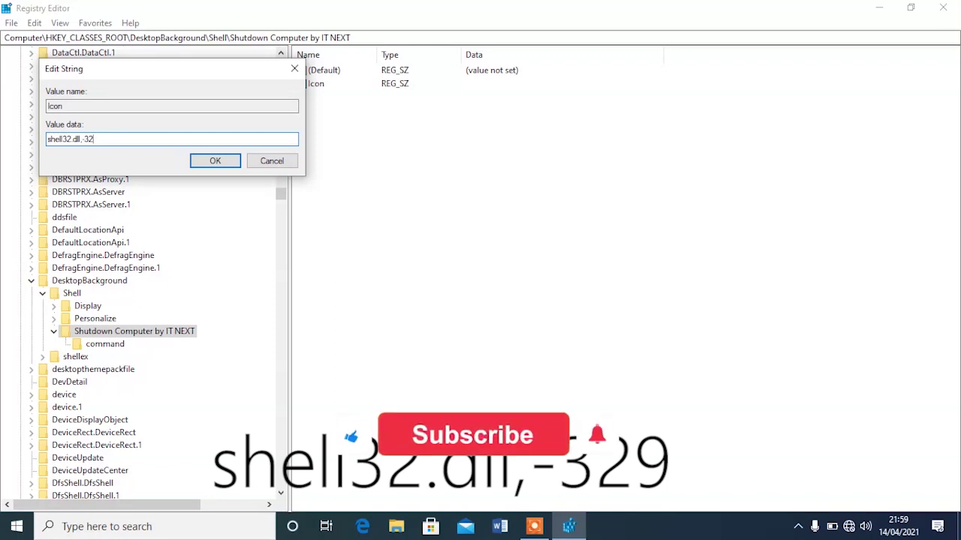
pyautogui.write('9')
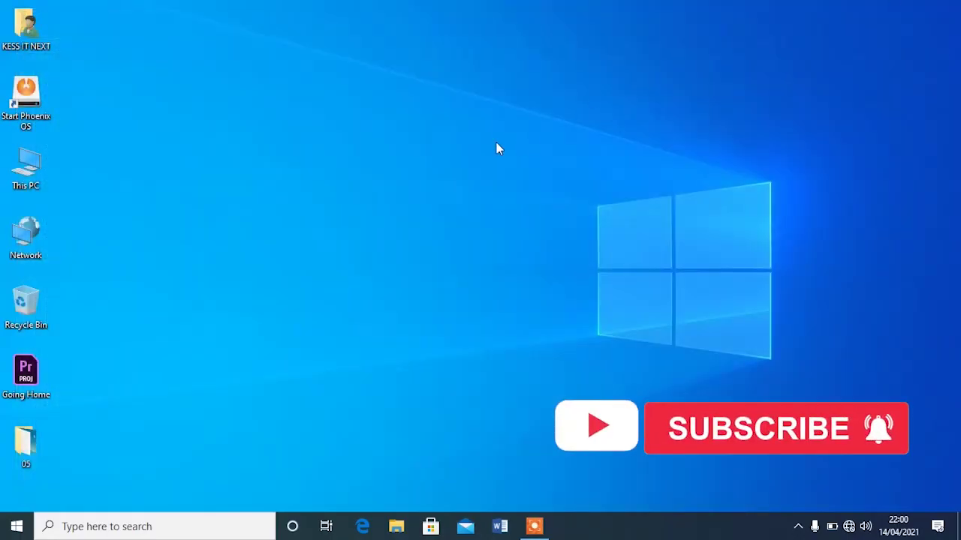
pyautogui.rightClick(497, 148)
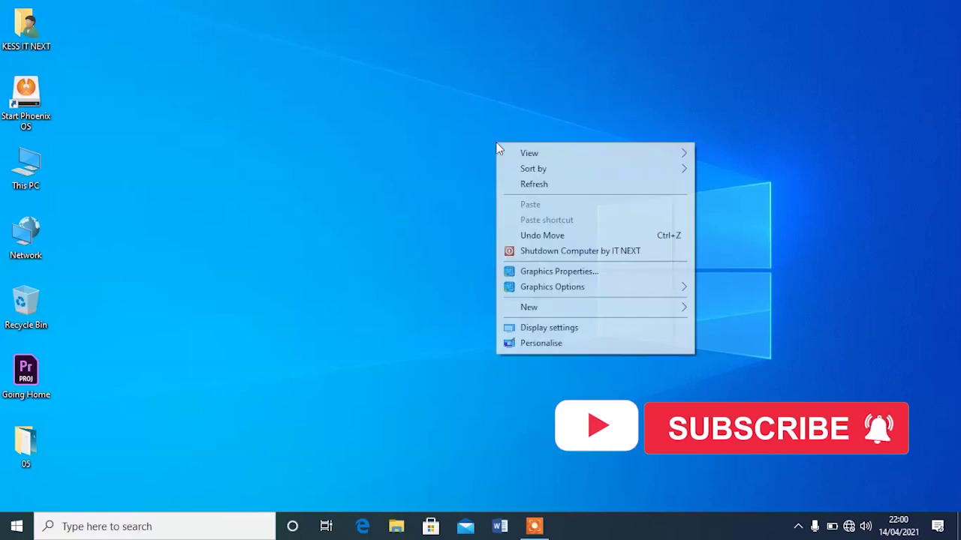
pyautogui.click(551, 186)
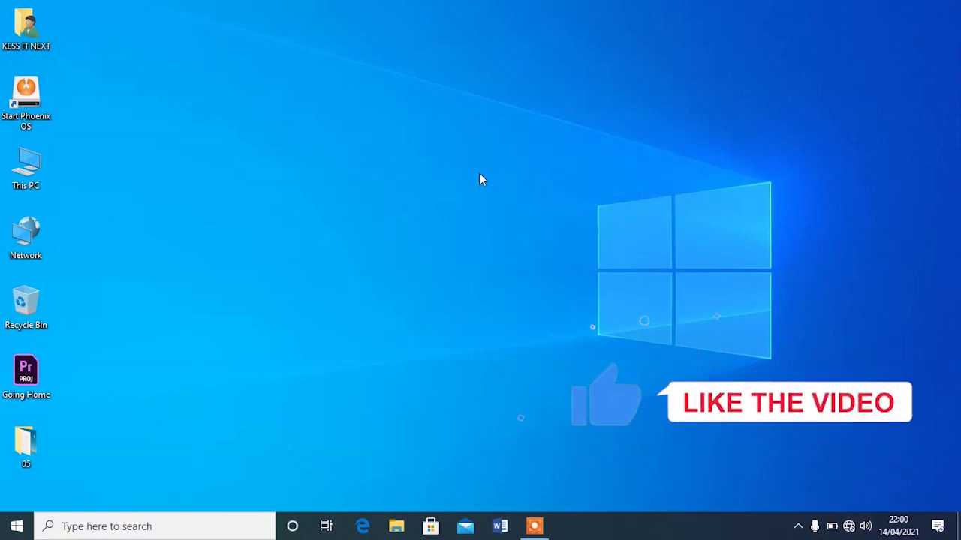
pyautogui.rightClick(352, 150)
pyautogui.click(382, 188)
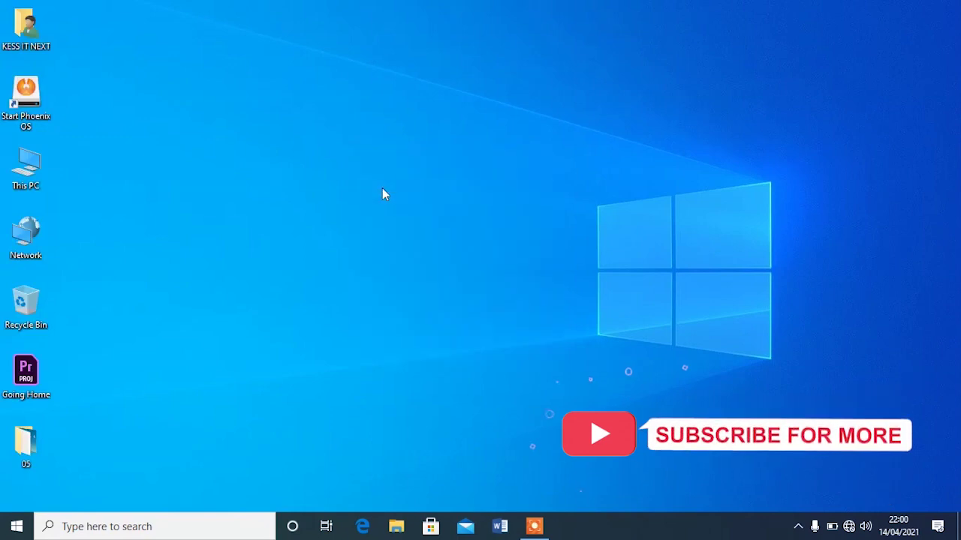
pyautogui.rightClick(382, 188)
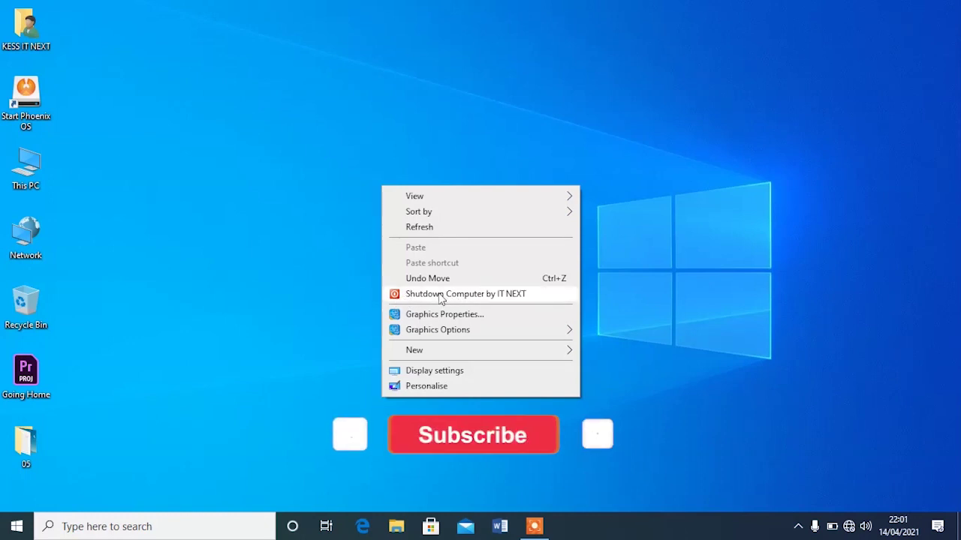
pyautogui.click(266, 277)
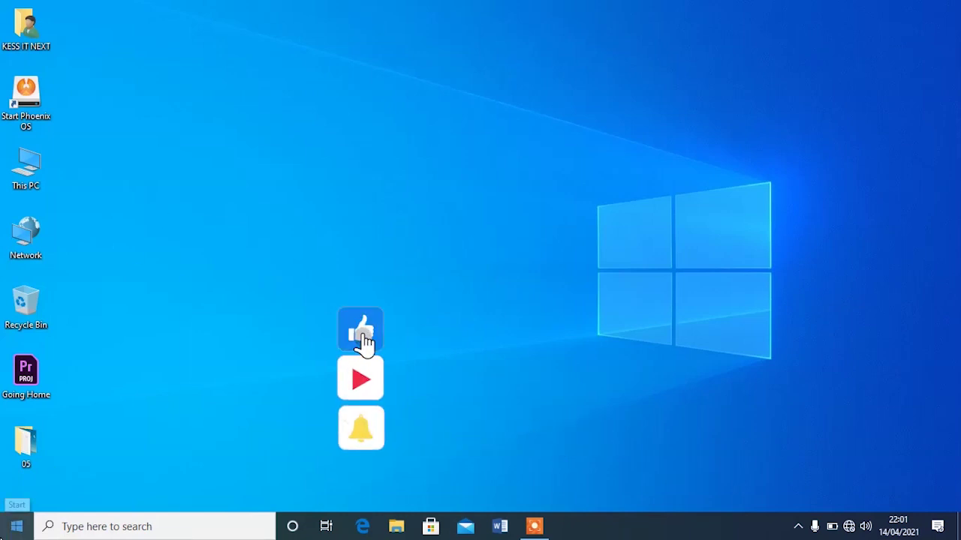
# Reopen Registry Editor and create a new string value named 'Position' in the shutdown key
pyautogui.click(16, 526)
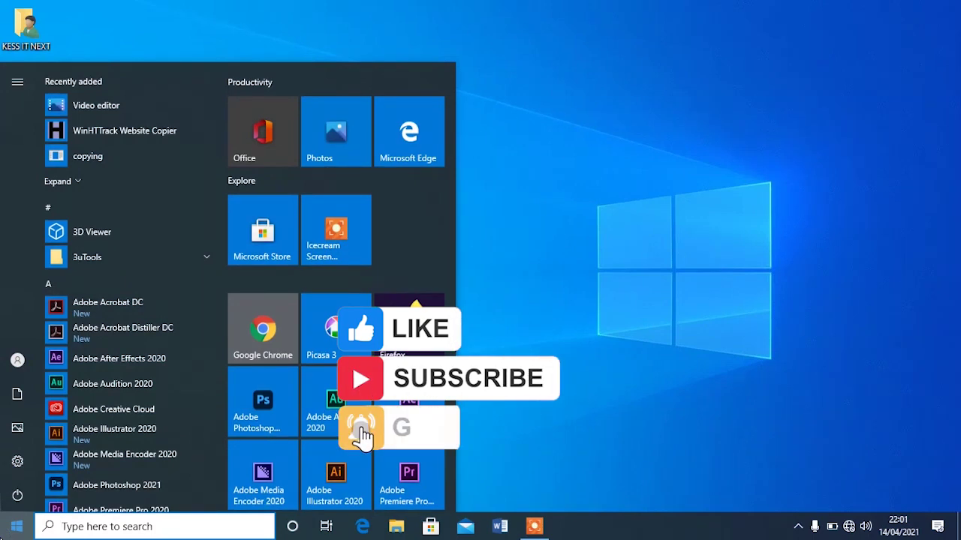
pyautogui.write('reg')
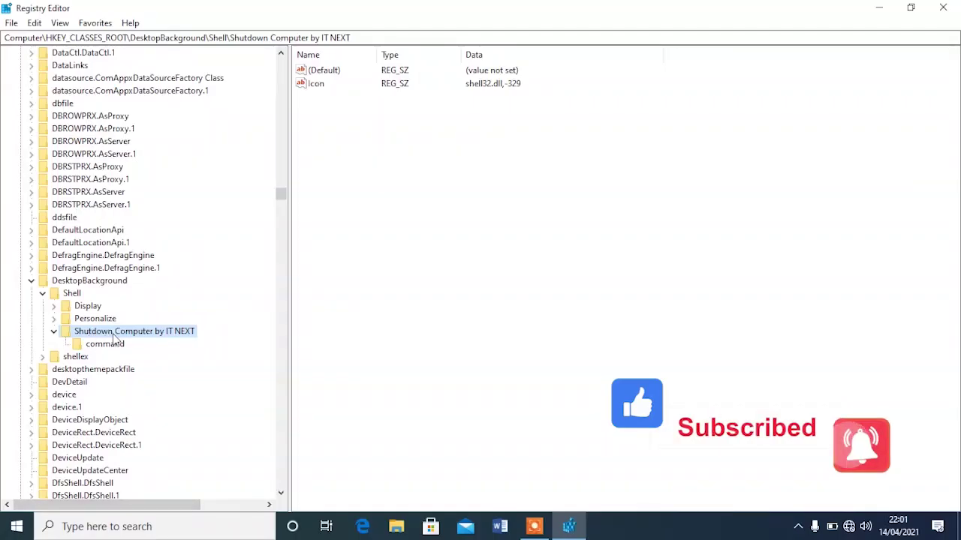
pyautogui.click(467, 291)
pyautogui.rightClick(467, 291)
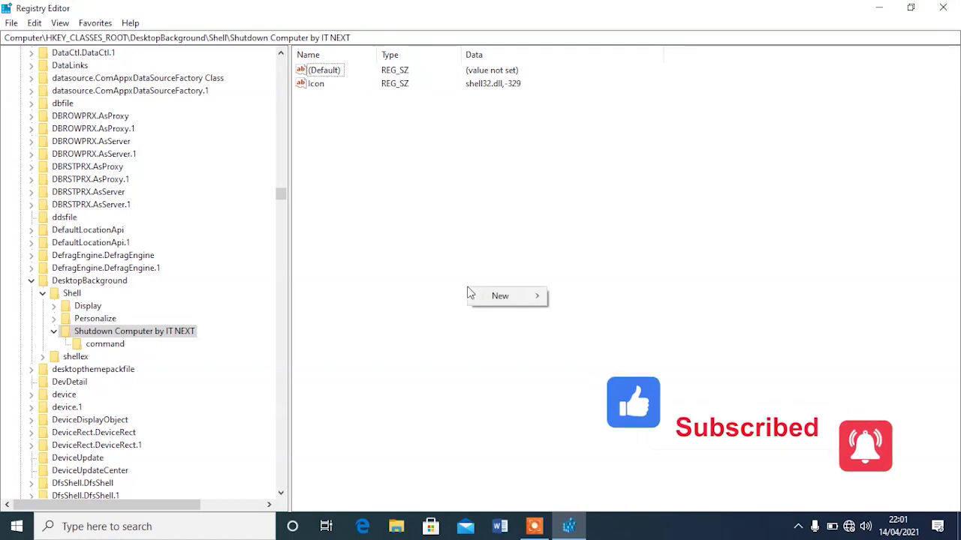
pyautogui.moveTo(486, 299)
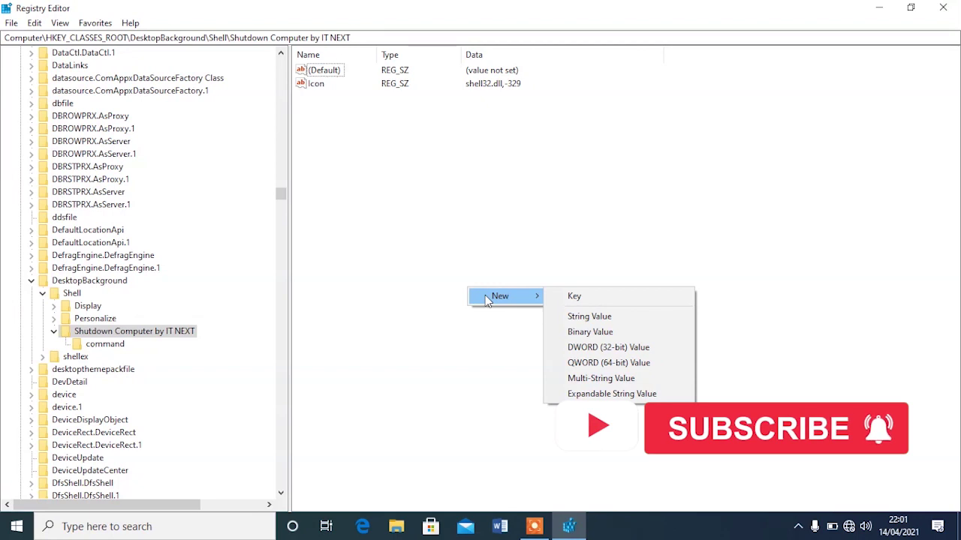
pyautogui.click(589, 316)
pyautogui.write('Position')
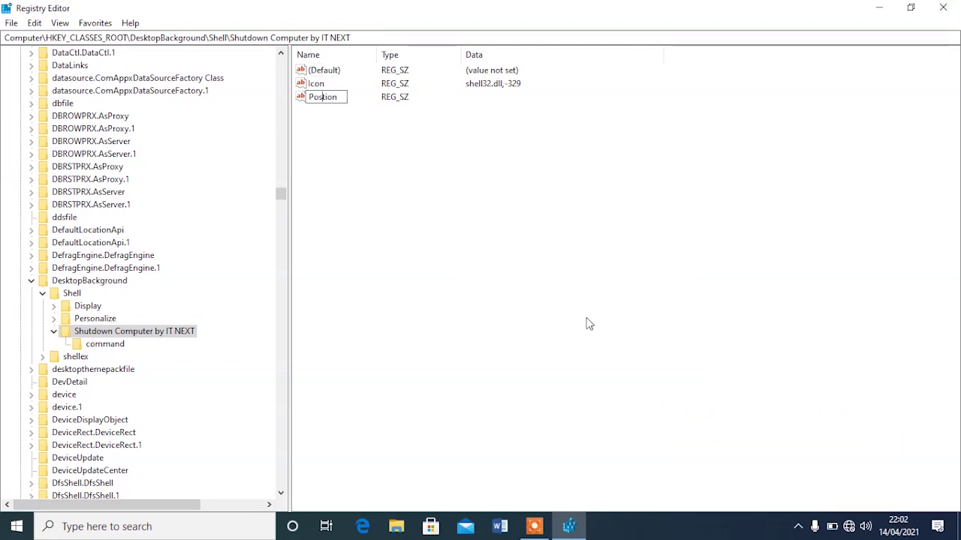
pyautogui.press('BackSpace')
pyautogui.press('BackSpace')
pyautogui.press('BackSpace')
pyautogui.press('BackSpace')
pyautogui.write('ition')
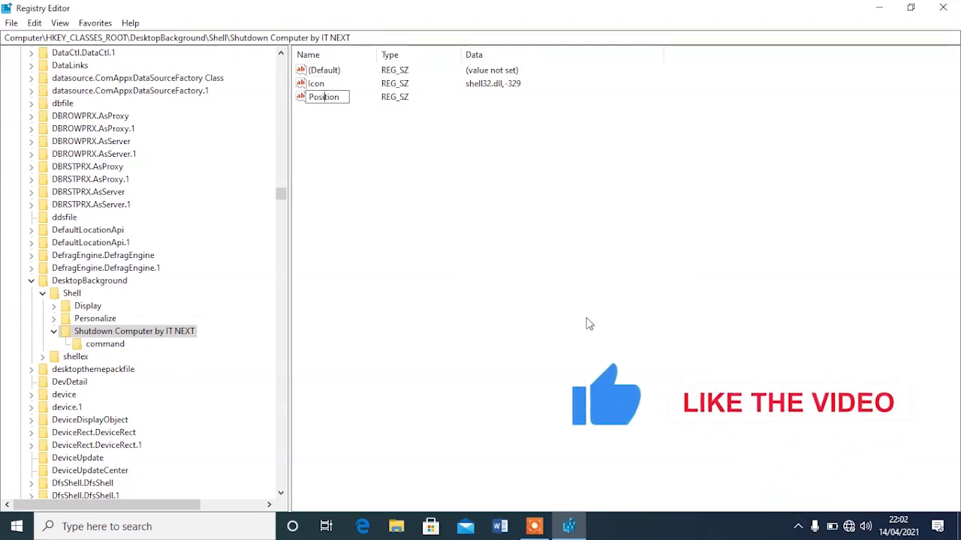
pyautogui.press('Return')
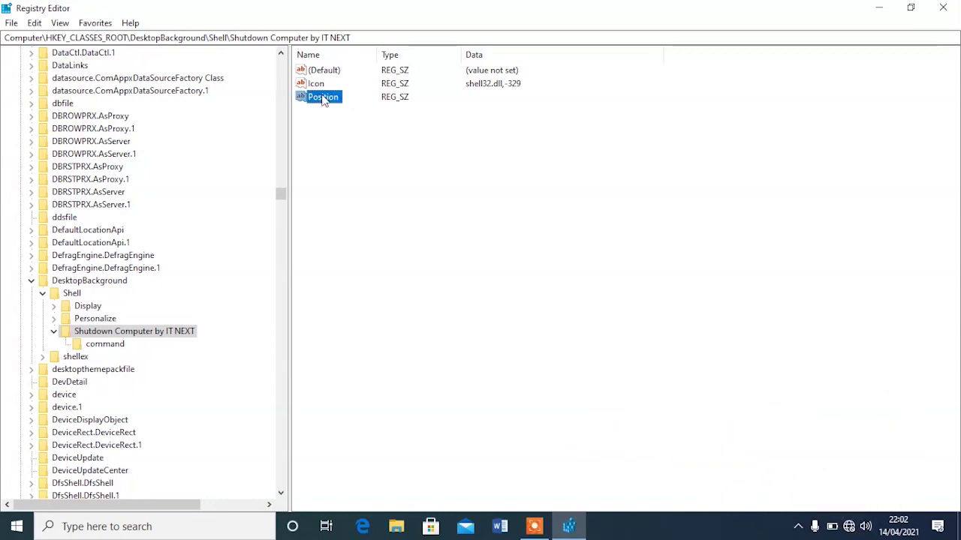
# Set the Position value's data to 'Bottom' and minimize Registry Editor
pyautogui.rightClick(322, 100)
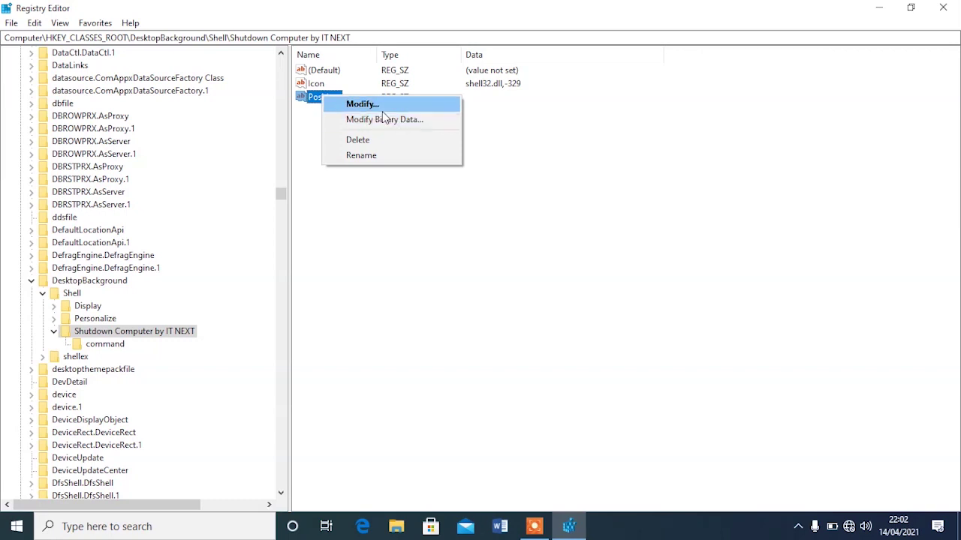
pyautogui.click(306, 155)
pyautogui.doubleClick(328, 100)
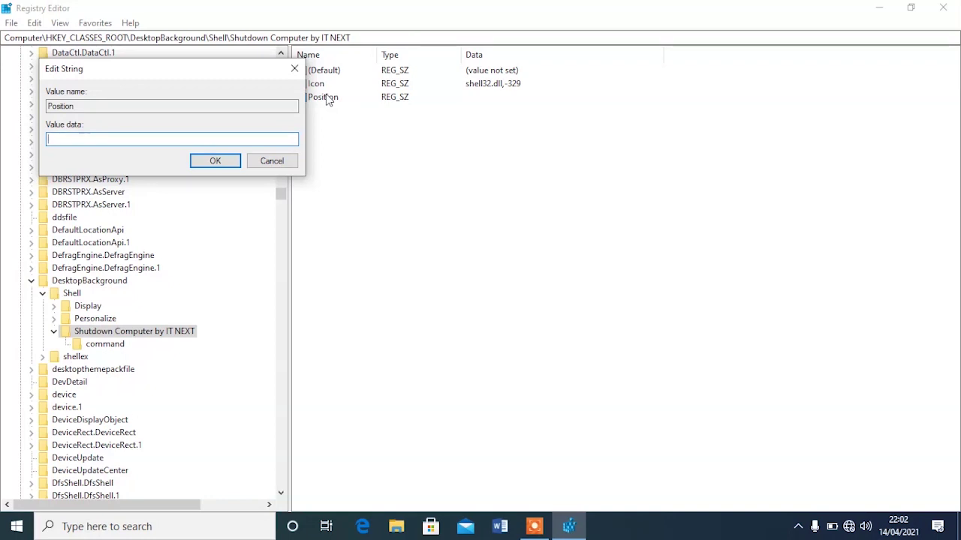
pyautogui.write('Bottom')
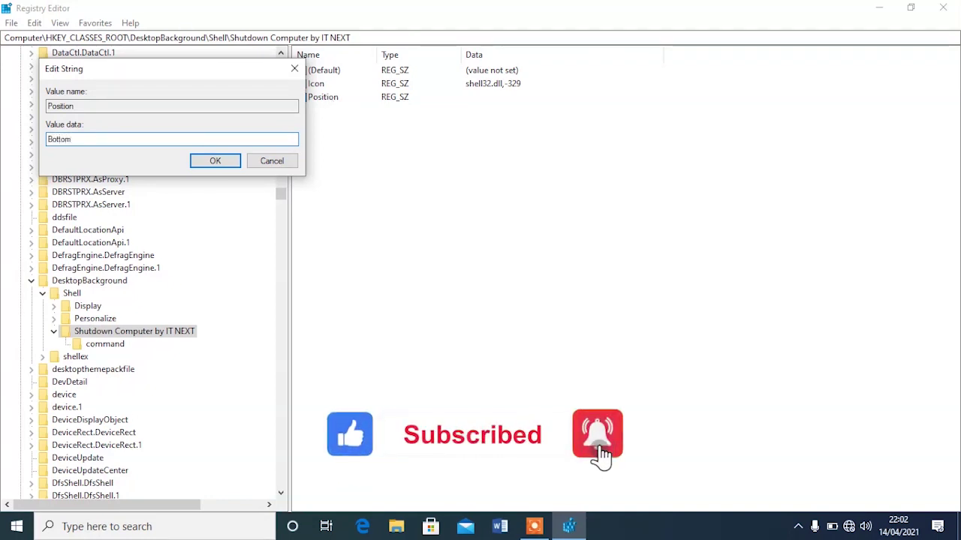
pyautogui.click(215, 161)
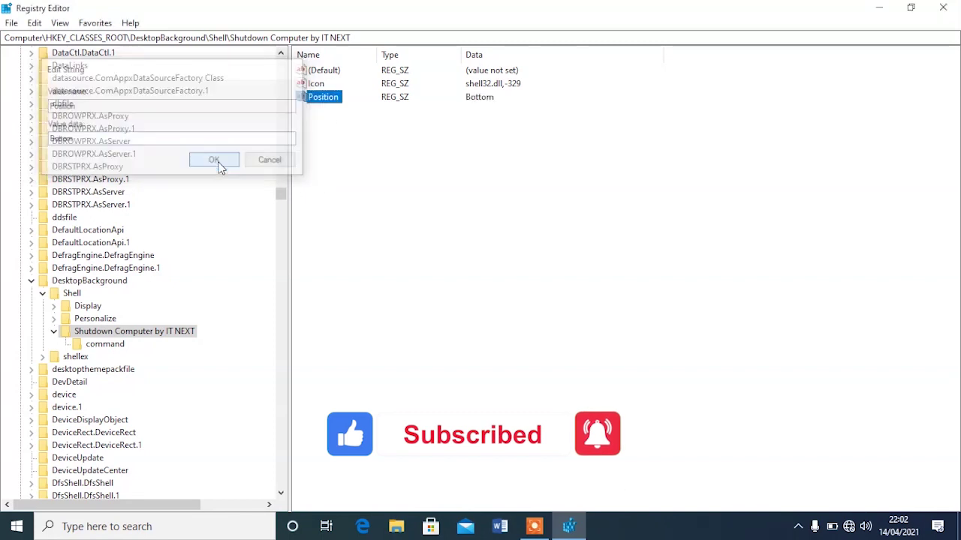
pyautogui.click(879, 7)
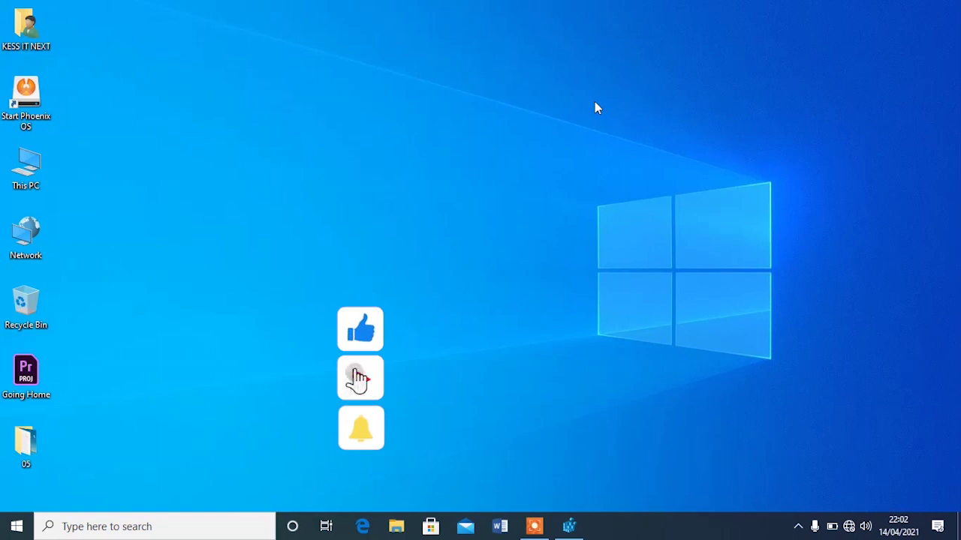
# Refresh the desktop and confirm the shutdown entry now sits at the bottom of its right-click menu
pyautogui.rightClick(594, 103)
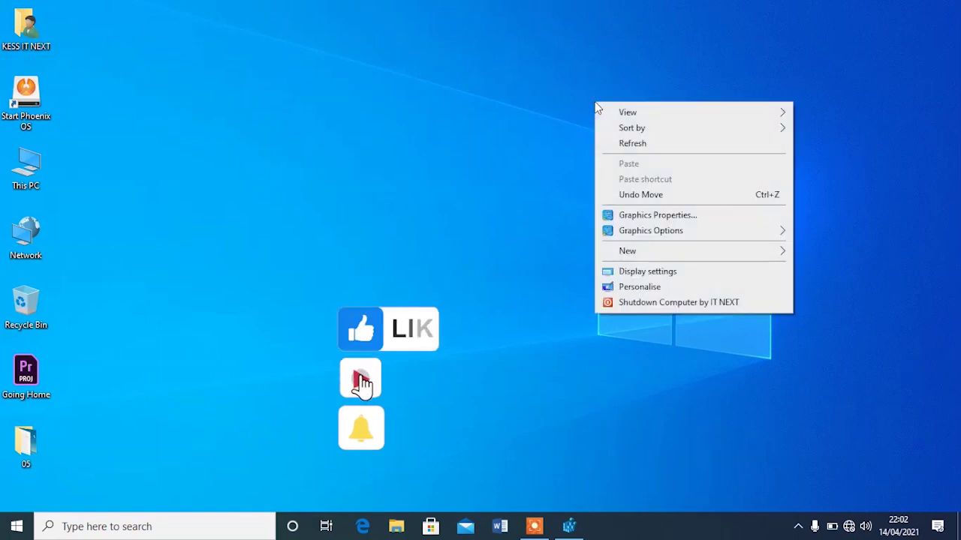
pyautogui.click(627, 142)
pyautogui.rightClick(393, 175)
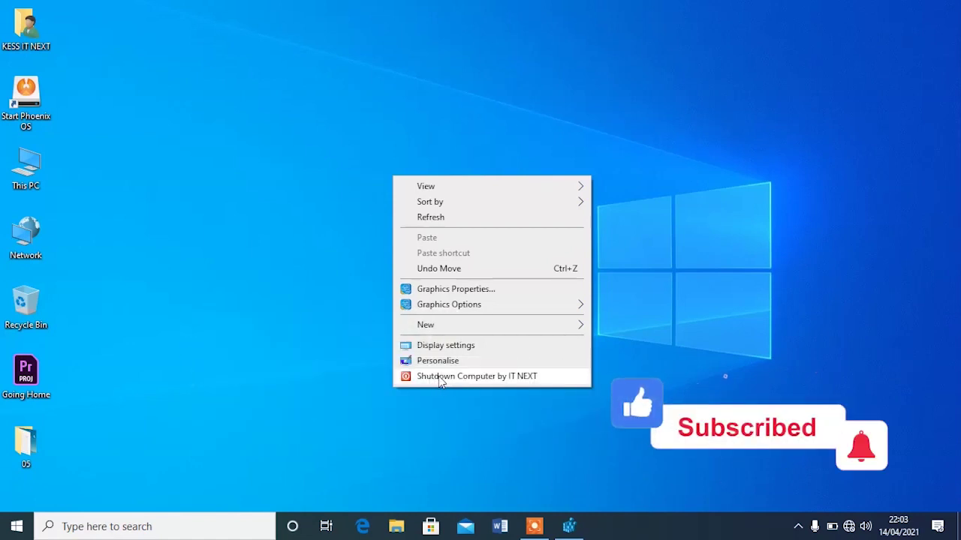
pyautogui.click(283, 396)
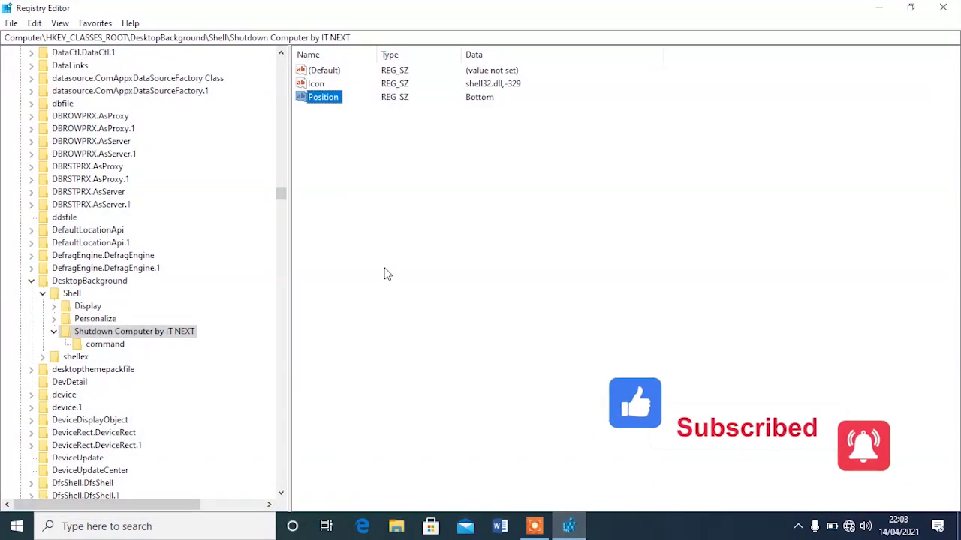
# Open the Position value for editing, close the desktop menu, and return to Registry Editor
pyautogui.doubleClick(320, 97)
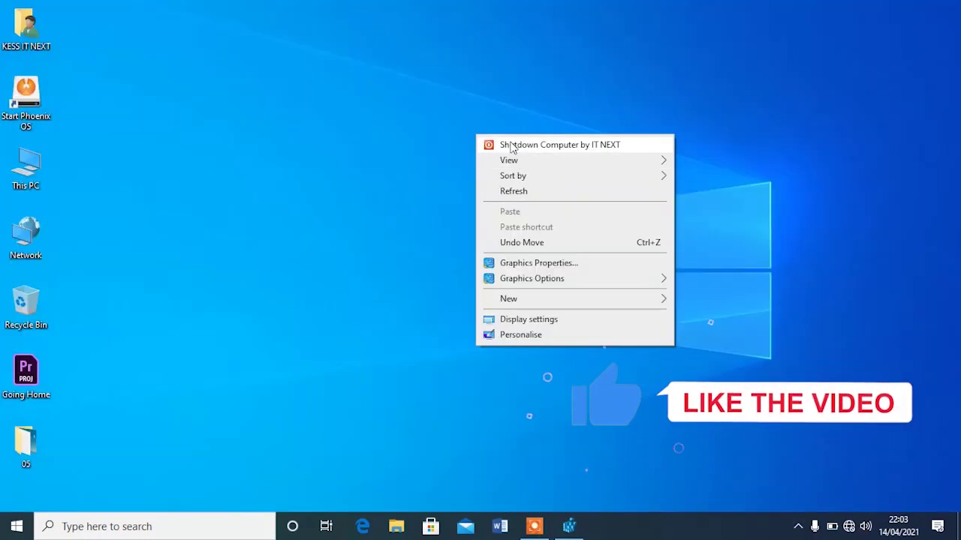
pyautogui.click(307, 204)
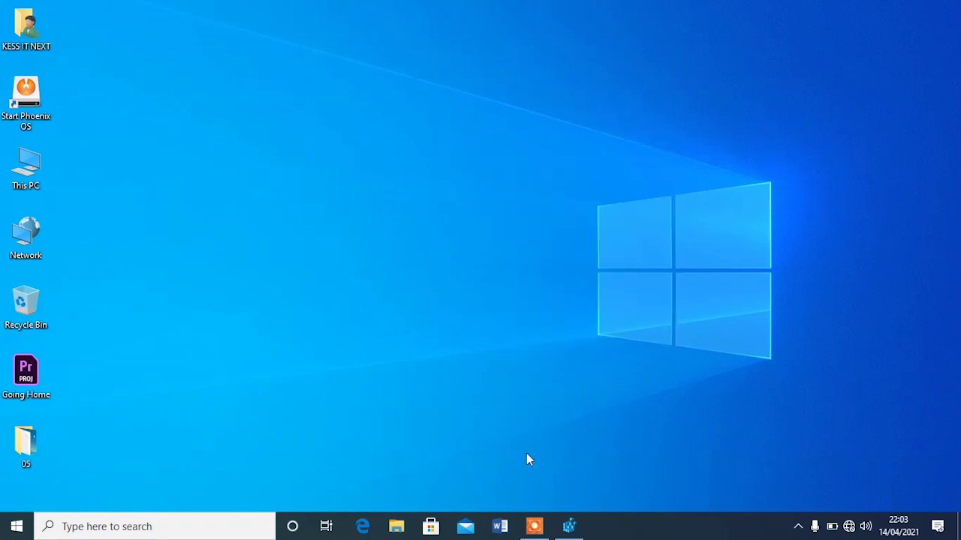
pyautogui.click(569, 528)
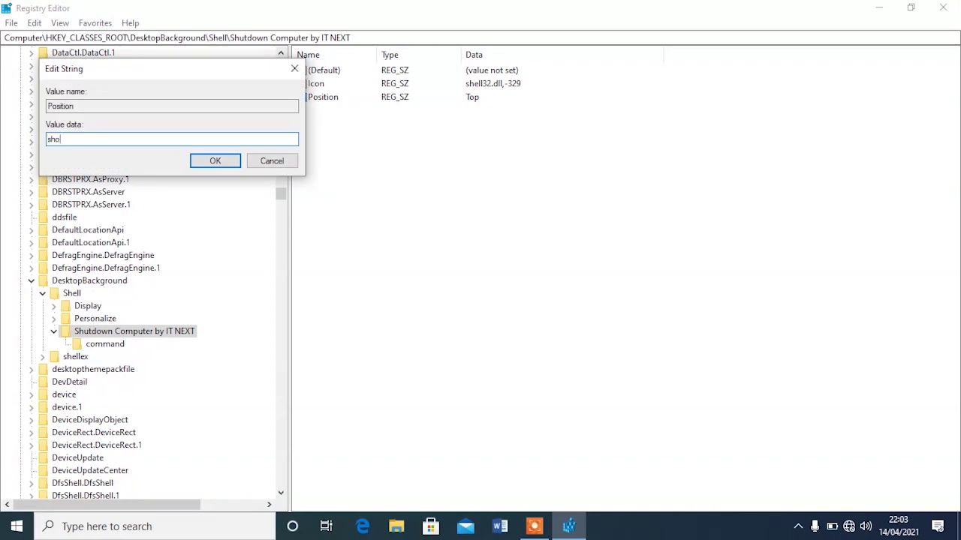
# Replace the Position value data with Bottom and confirm it
pyautogui.write('ut')
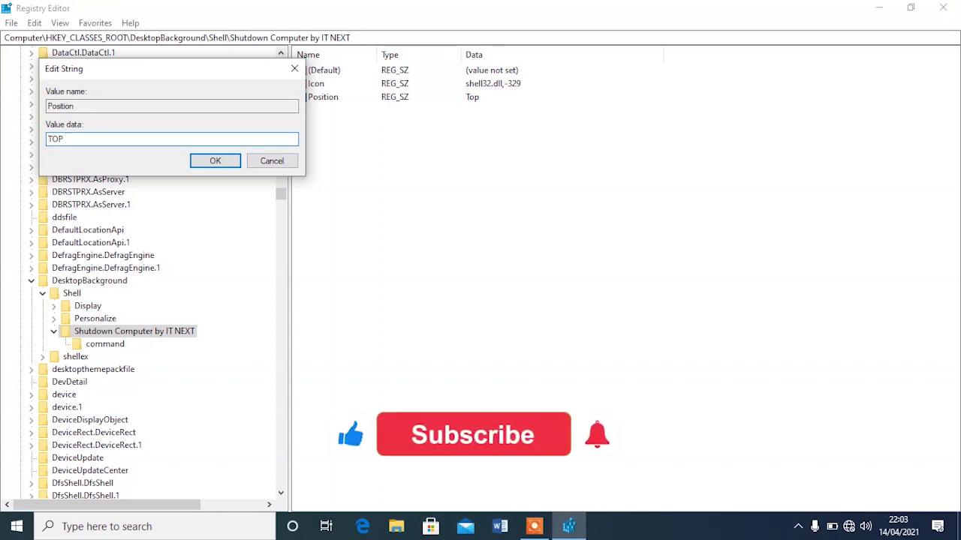
pyautogui.hotkey('ctrl', 'a')
pyautogui.write('B')
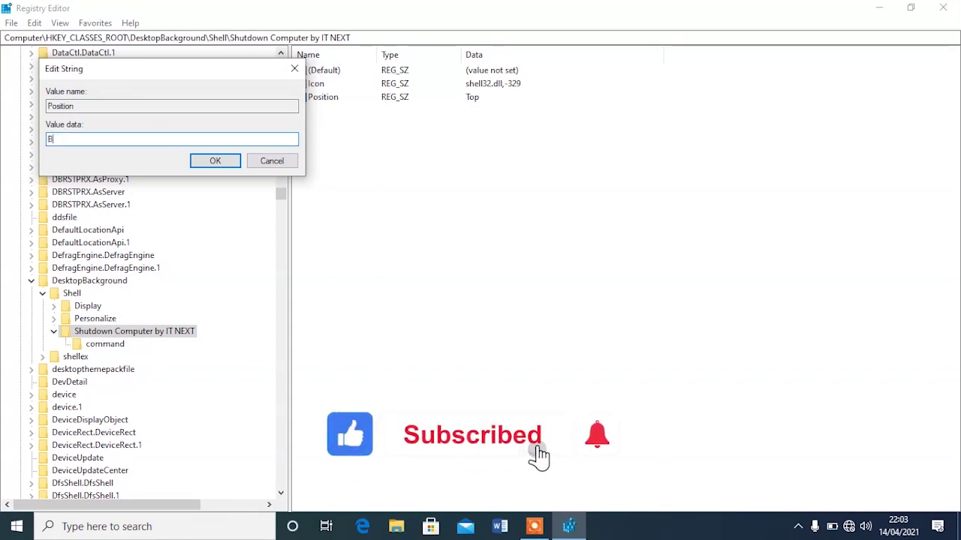
pyautogui.write('ott')
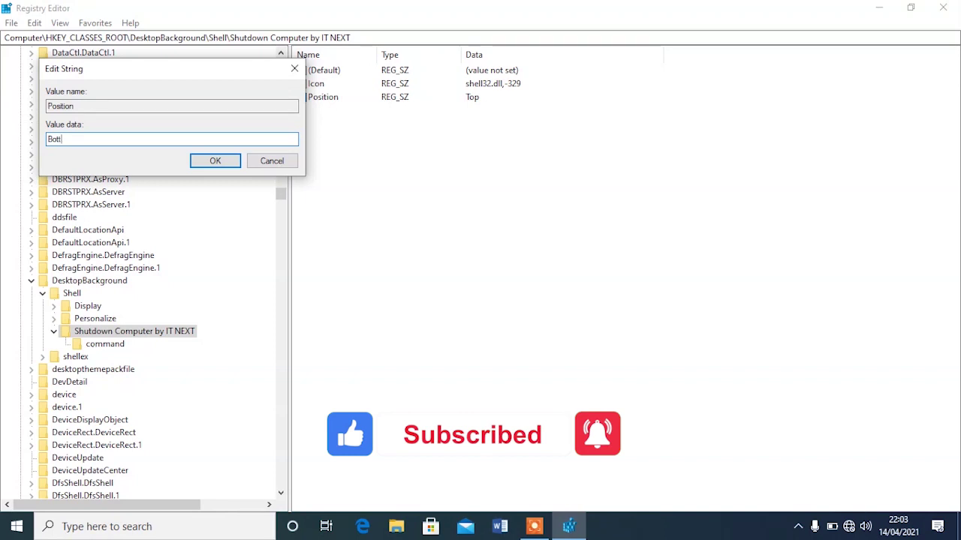
pyautogui.write('om')
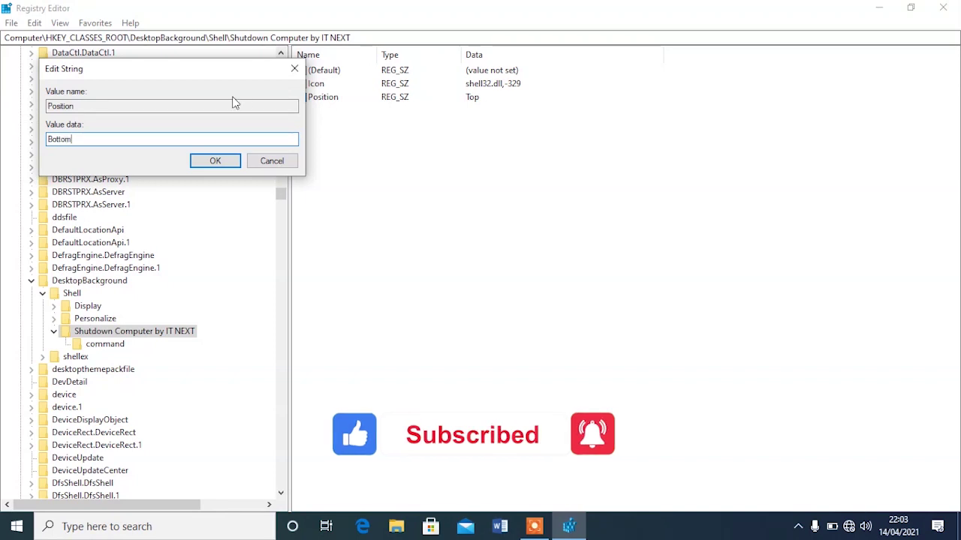
pyautogui.click(215, 162)
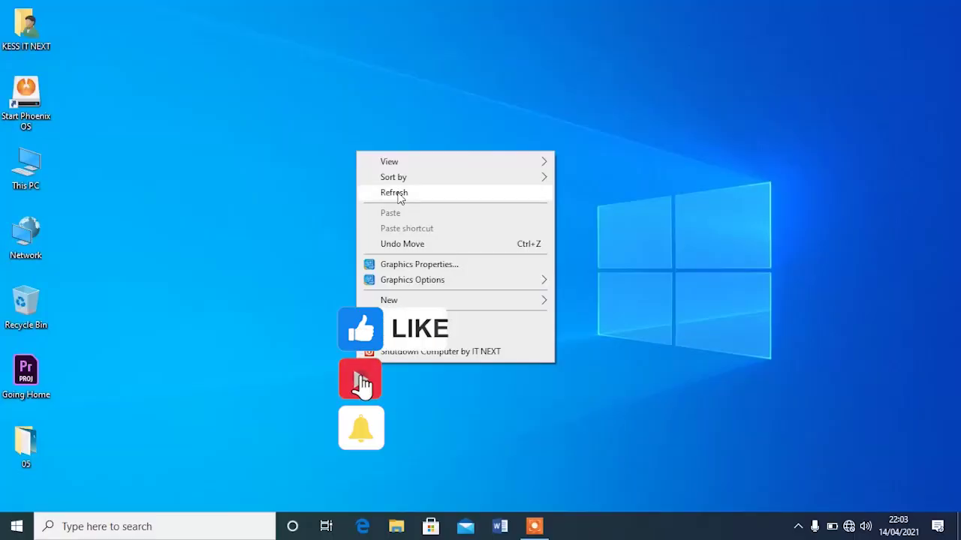
# Refresh the desktop and reopen its right-click menu to verify the shutdown entry is last
pyautogui.click(397, 194)
pyautogui.rightClick(397, 193)
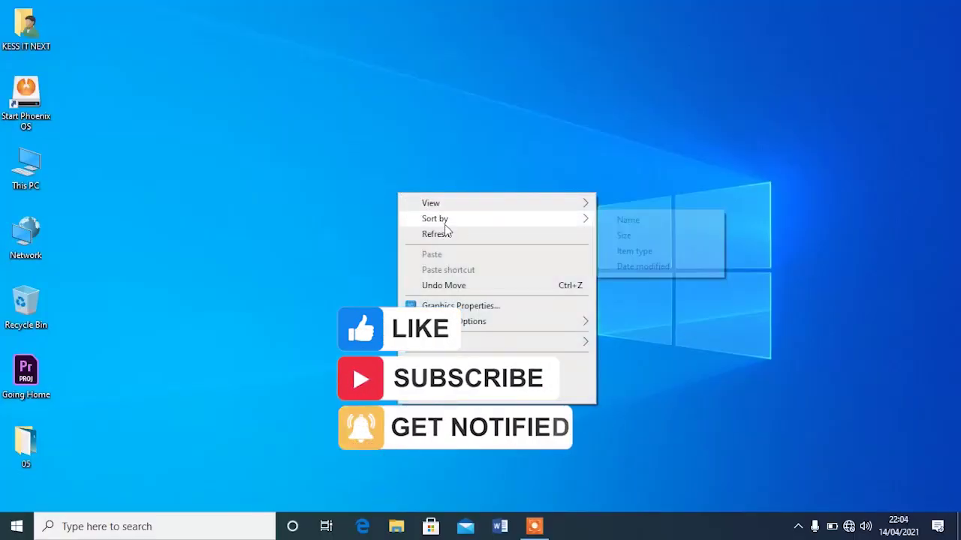
pyautogui.click(449, 234)
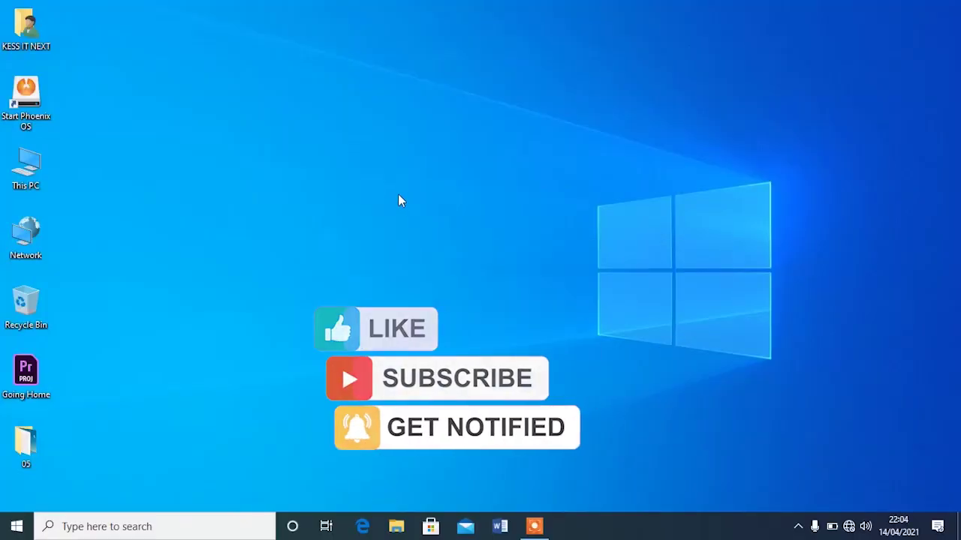
pyautogui.rightClick(398, 196)
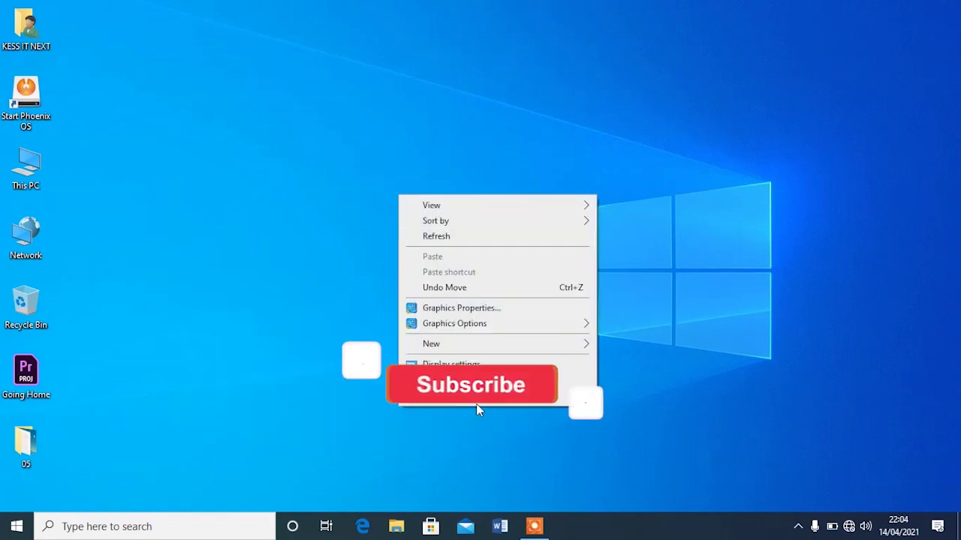